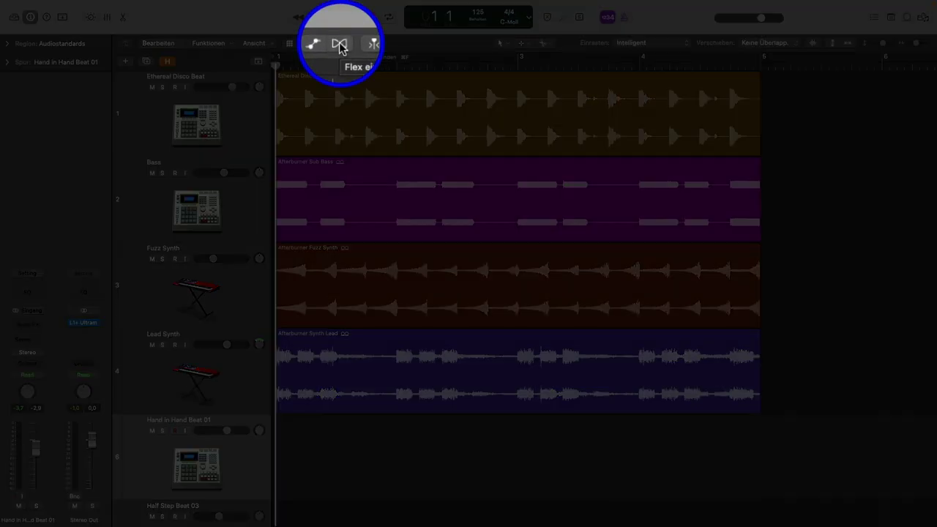
# Step: Turn on Flex for the tracks and look through the flex modes available for the Ethereal Disco Beat track
pyautogui.click(338, 44)
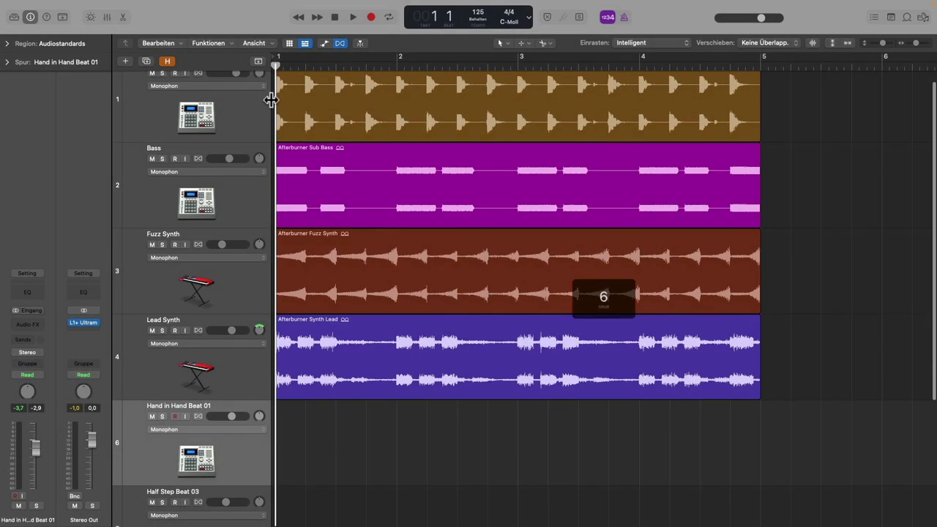
pyautogui.click(261, 99)
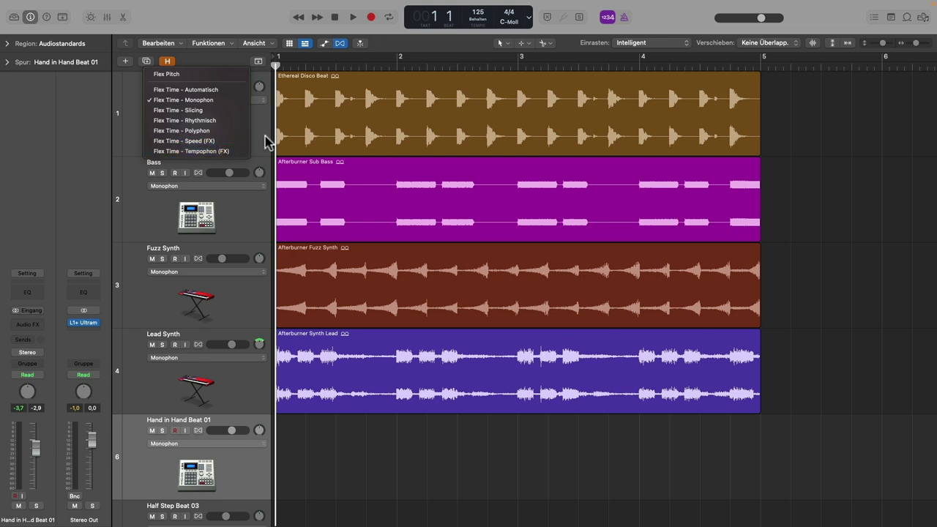
pyautogui.click(290, 165)
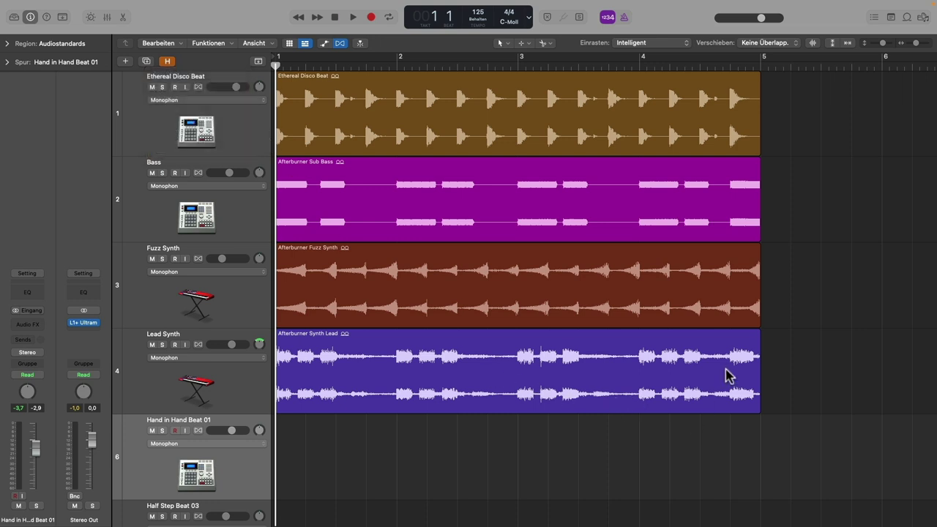
# Step: Play the arrangement with cycle mode on over bars 1 to 4 and stop playback in bar 1
pyautogui.press('space')
pyautogui.click(625, 84)
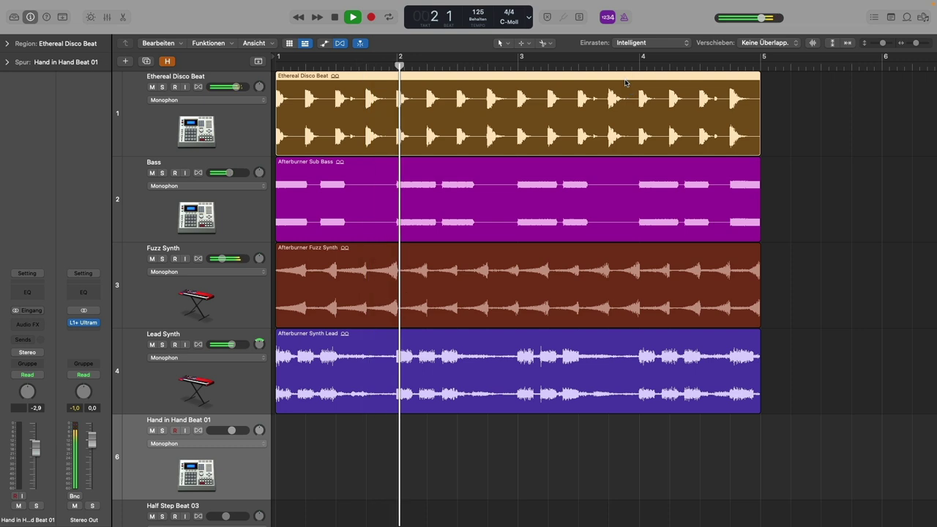
pyautogui.press('c')
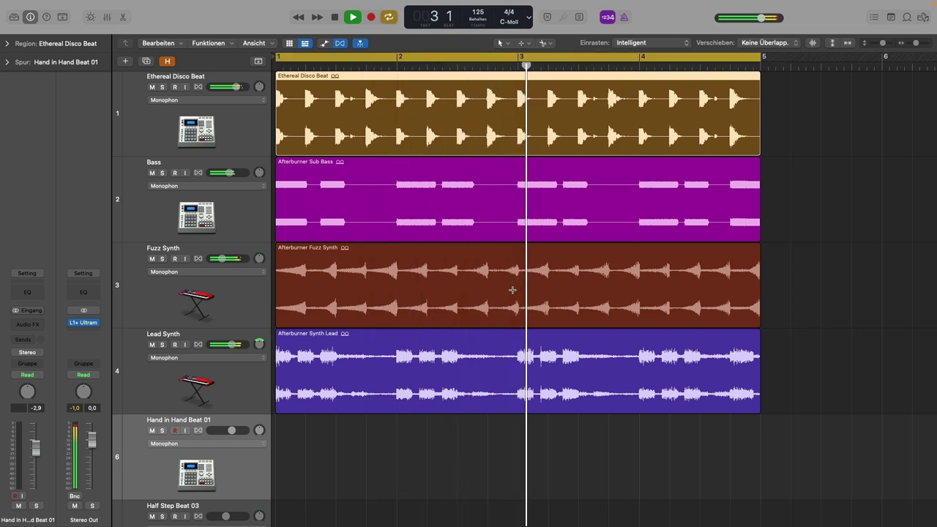
pyautogui.scroll(-3, 429, 434)
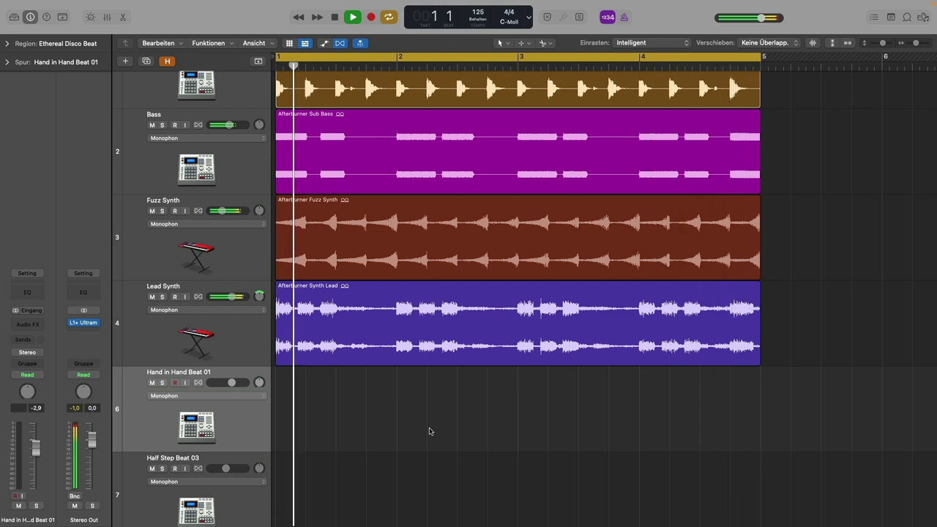
pyautogui.press('space')
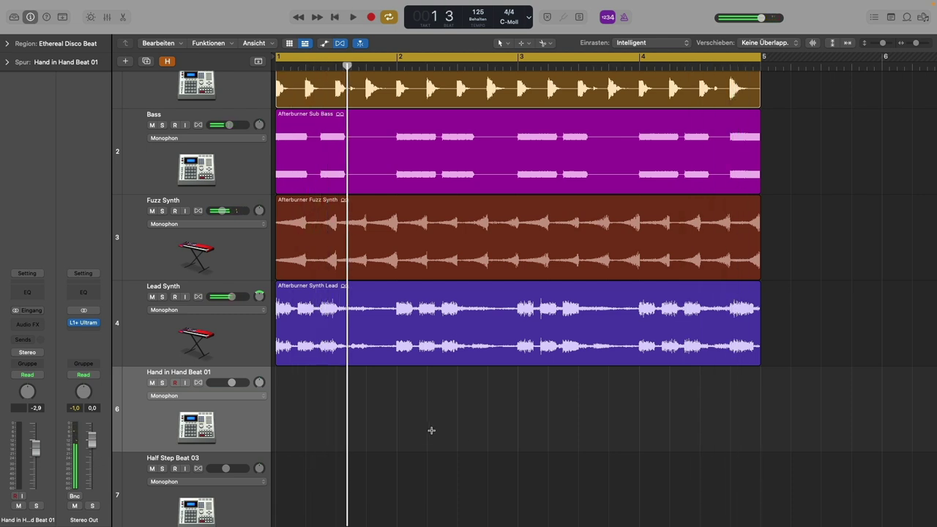
pyautogui.scroll(3, 444, 437)
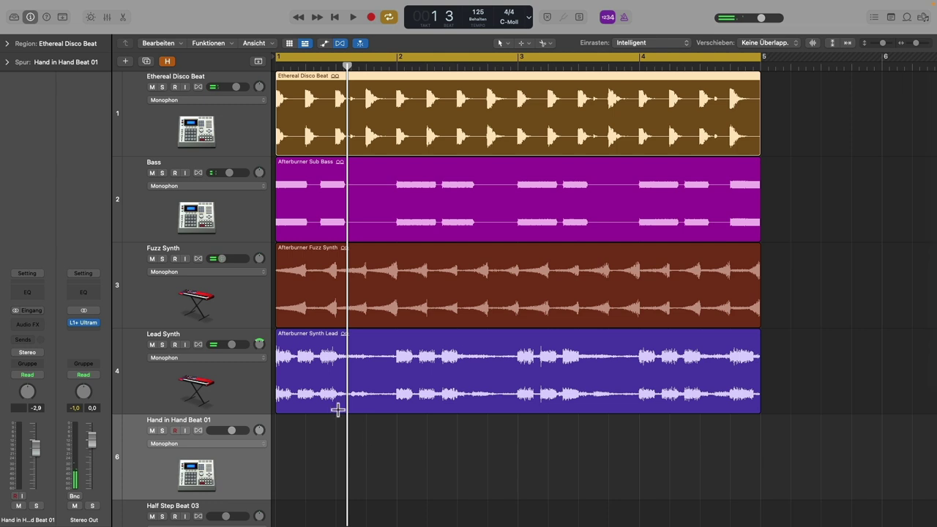
# Step: Create one new audio track below Lead Synth and copy the Afterburner Synth Lead region onto it at bar 1
pyautogui.click(249, 390)
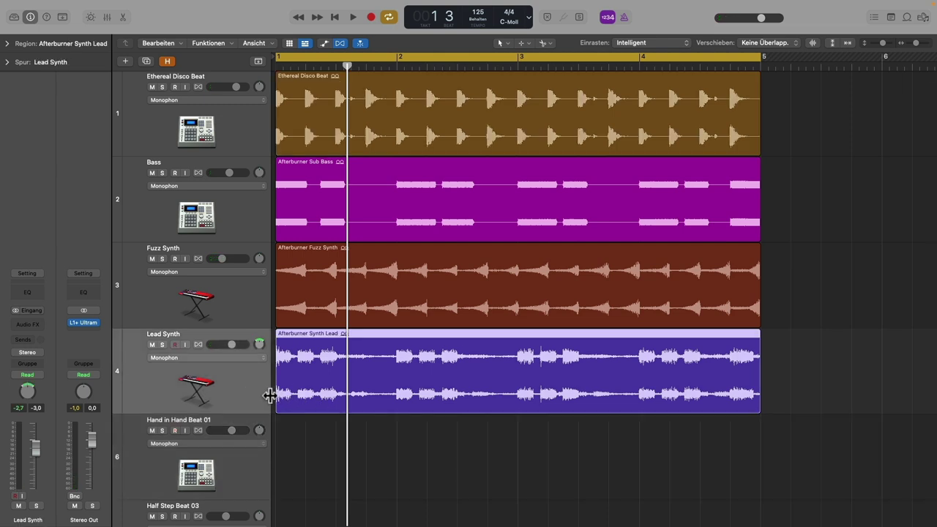
pyautogui.click(125, 62)
pyautogui.click(455, 179)
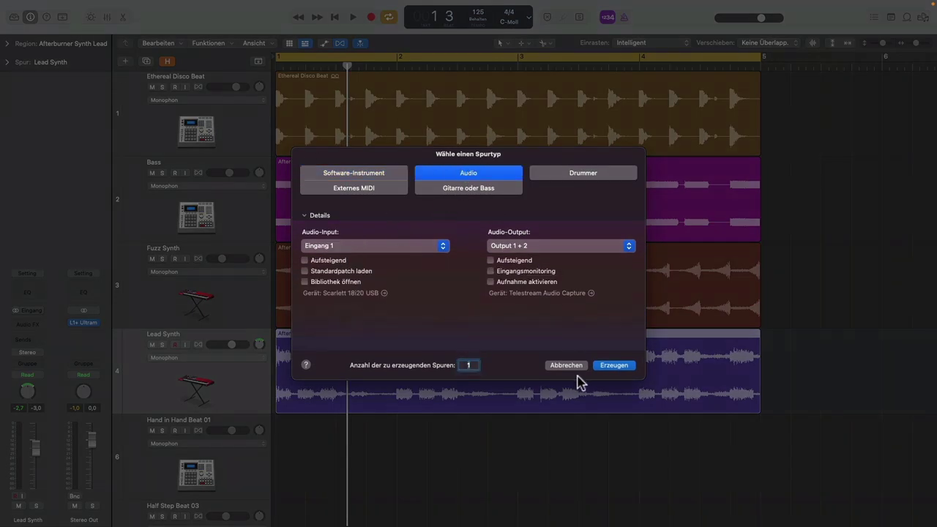
pyautogui.click(615, 365)
pyautogui.click(428, 286)
pyautogui.moveTo(429, 282); pyautogui.dragTo(432, 399)
# Step: Solo the Audio 2 track and set its flex mode to Flex Time - Speed (FX)
pyautogui.click(163, 373)
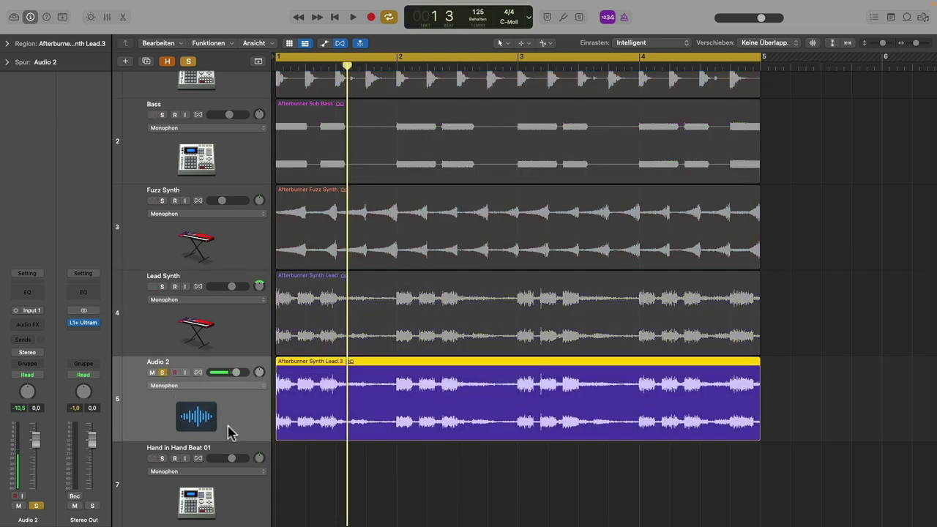
pyautogui.click(260, 387)
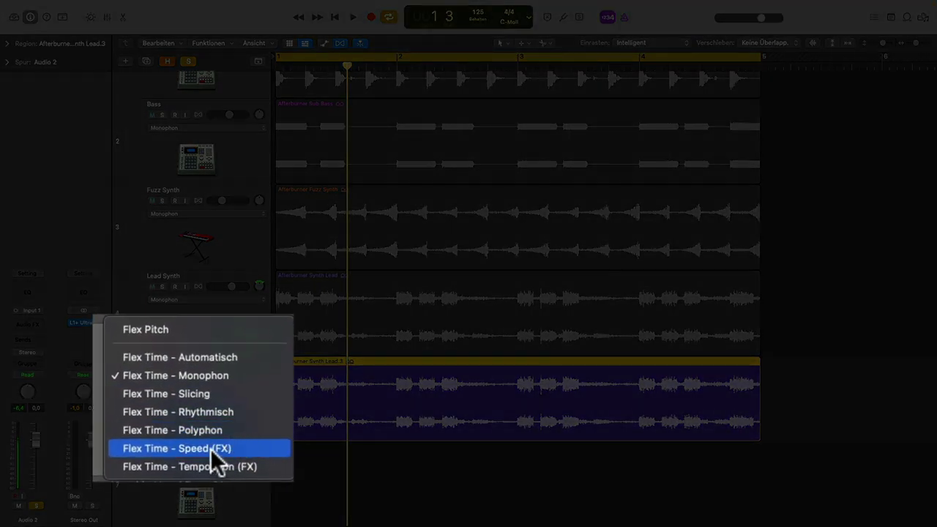
pyautogui.click(210, 449)
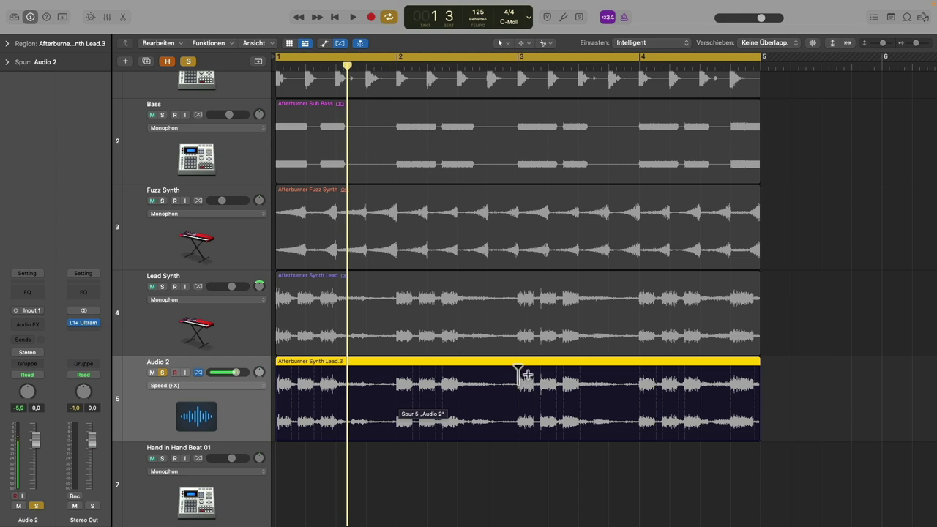
# Step: Try moving the flex marker at bar 3 of the Audio 2 region to bar 2 beat 2, and listen to it
pyautogui.moveTo(518, 375); pyautogui.dragTo(427, 370)
pyautogui.press('space')
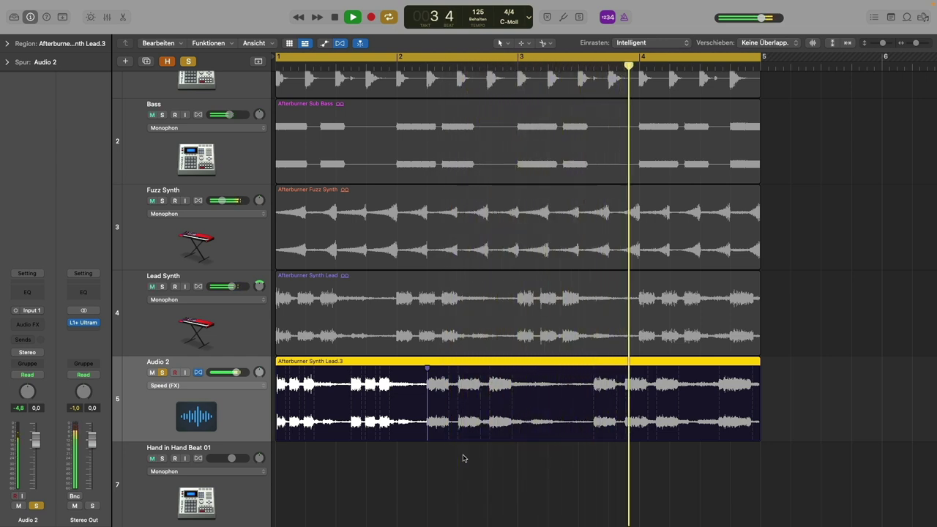
pyautogui.press('space')
# Step: Try moving the flex marker to bar 3 beat 2, play the region from the start, and undo the marker edits
pyautogui.moveTo(426, 387); pyautogui.dragTo(548, 387)
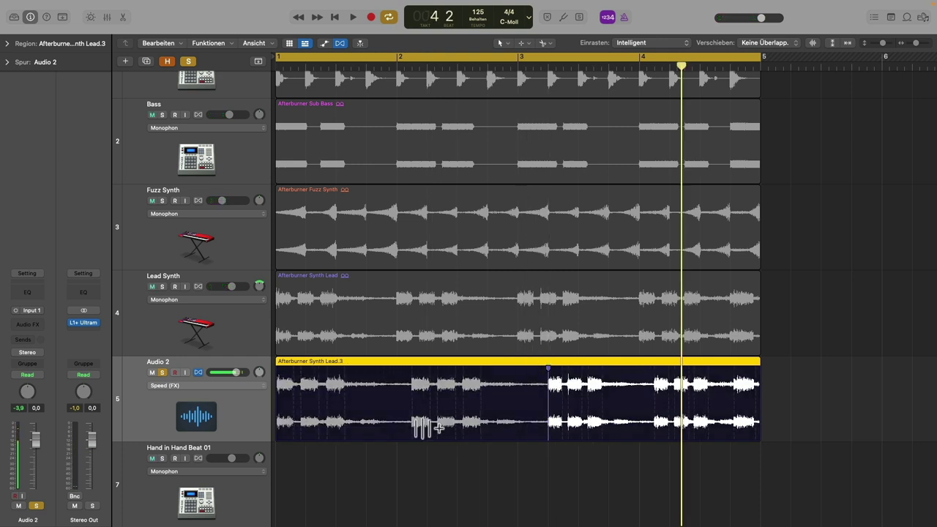
pyautogui.press('Return')
pyautogui.press('space')
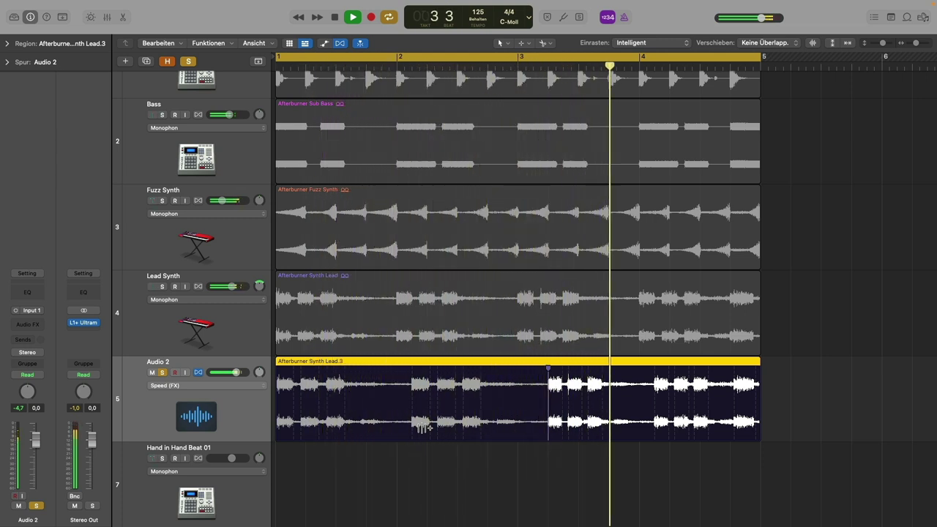
pyautogui.press('space')
pyautogui.press('super+z')
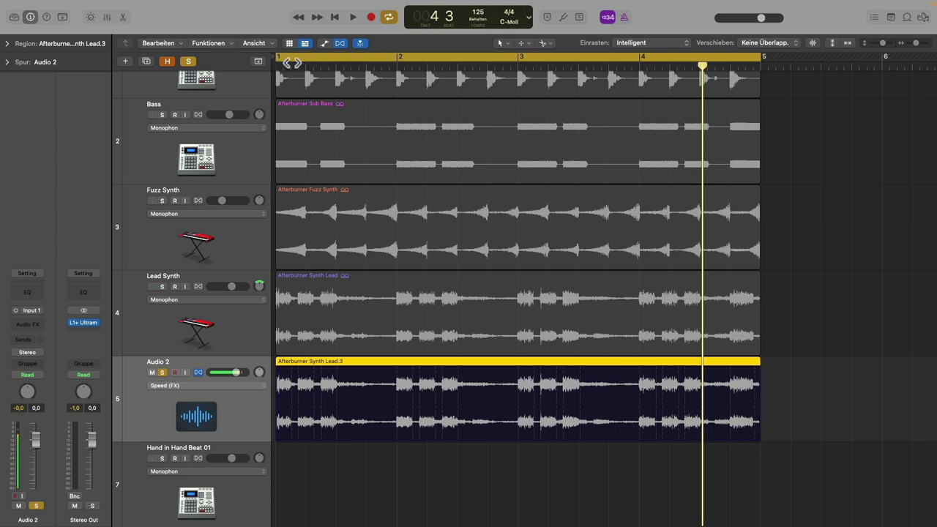
# Step: Time-stretch the Audio 2 region from its end down to two bars long and play back the result
pyautogui.click(280, 67)
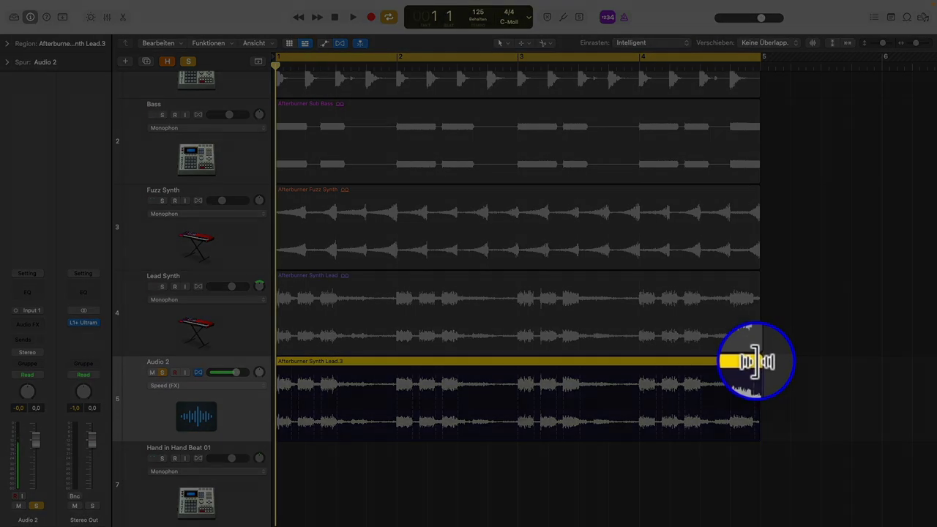
pyautogui.moveTo(755, 361); pyautogui.dragTo(756, 360)
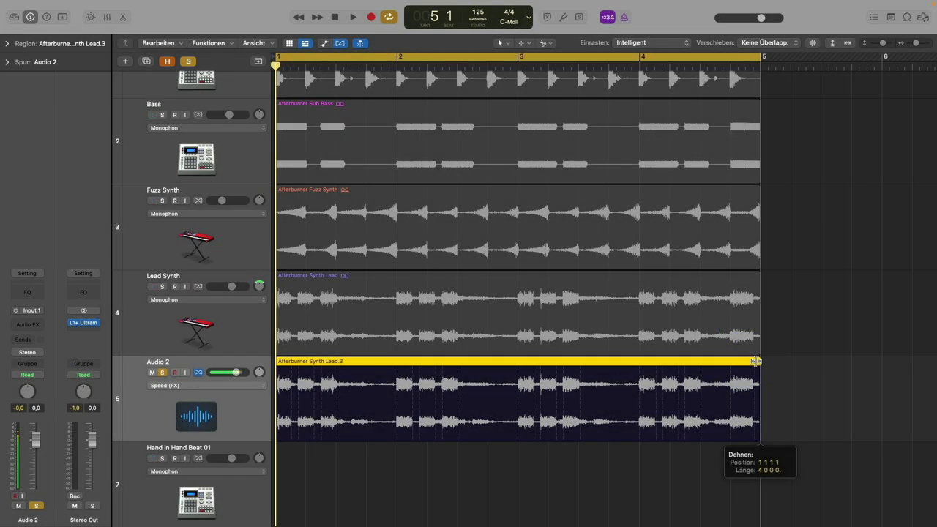
pyautogui.moveTo(756, 361); pyautogui.dragTo(511, 364)
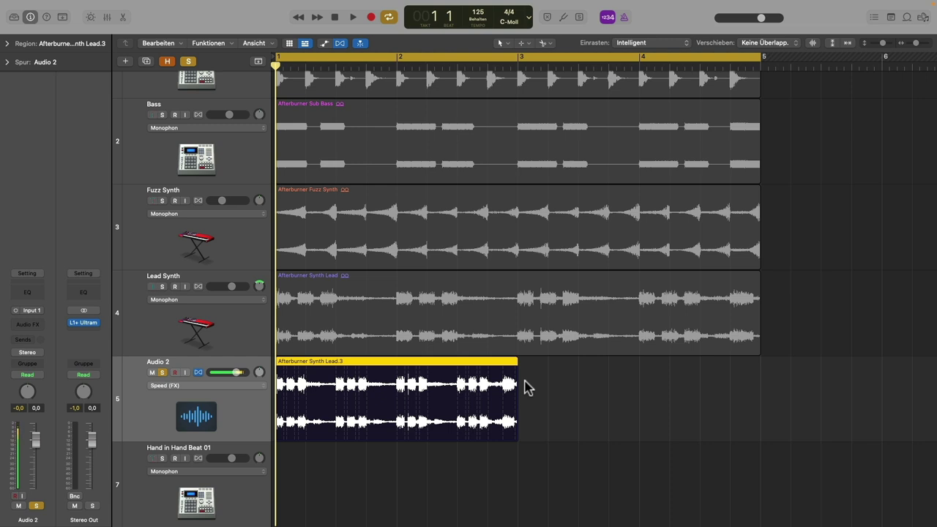
pyautogui.press('super+v')
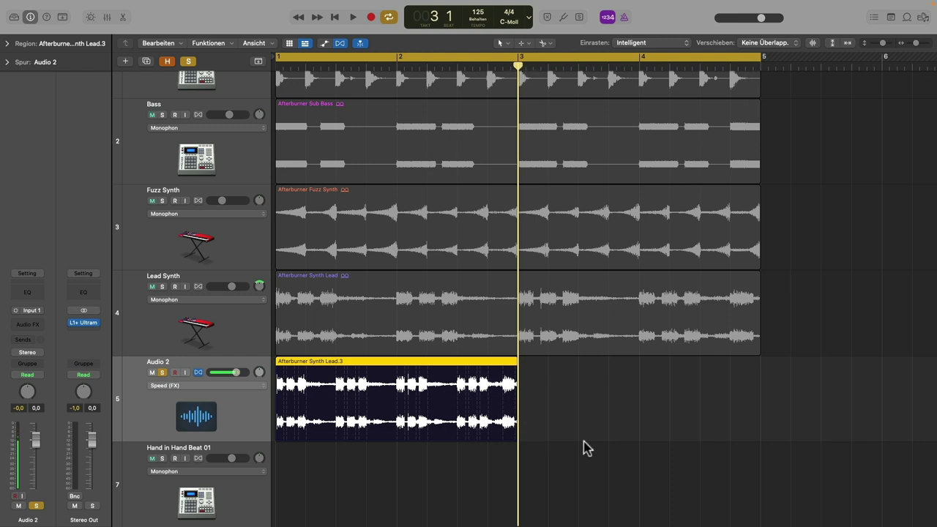
pyautogui.hotkey('shift', 'space')
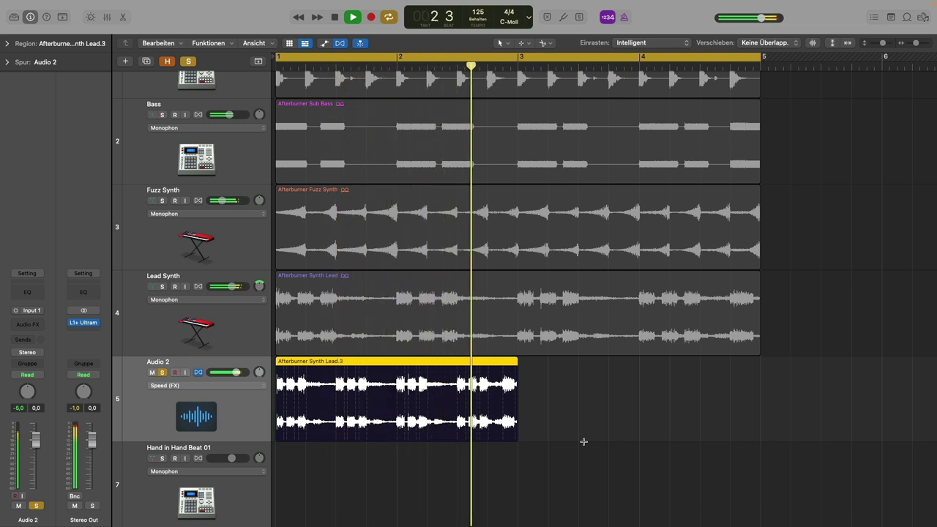
pyautogui.press('space')
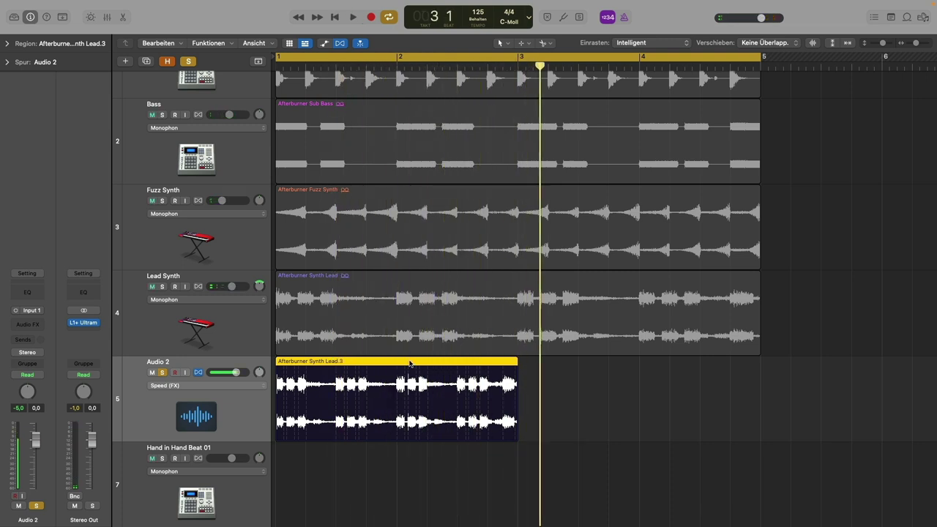
# Step: Repeat the two-bar region once on Audio 2 and join both regions into a new audio file
pyautogui.press('super+r')
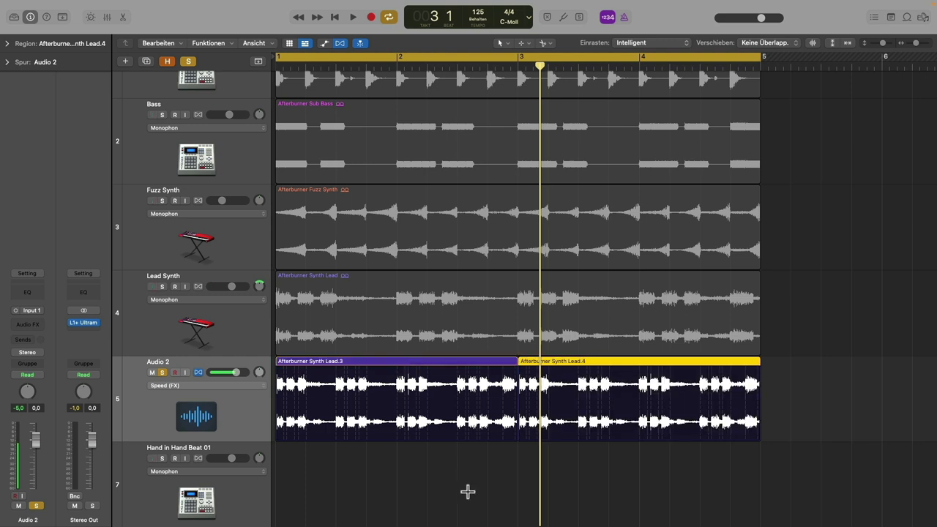
pyautogui.moveTo(453, 466); pyautogui.dragTo(579, 387)
pyautogui.press('super+j')
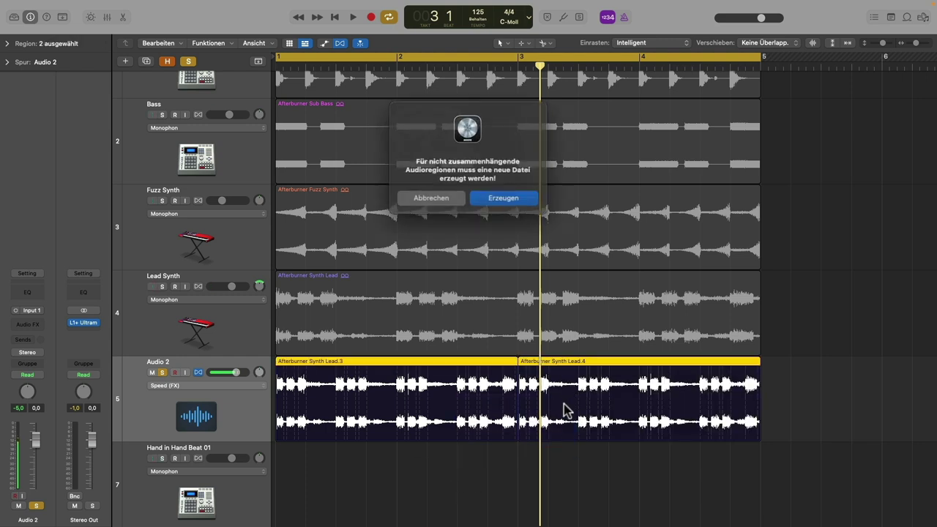
pyautogui.click(508, 194)
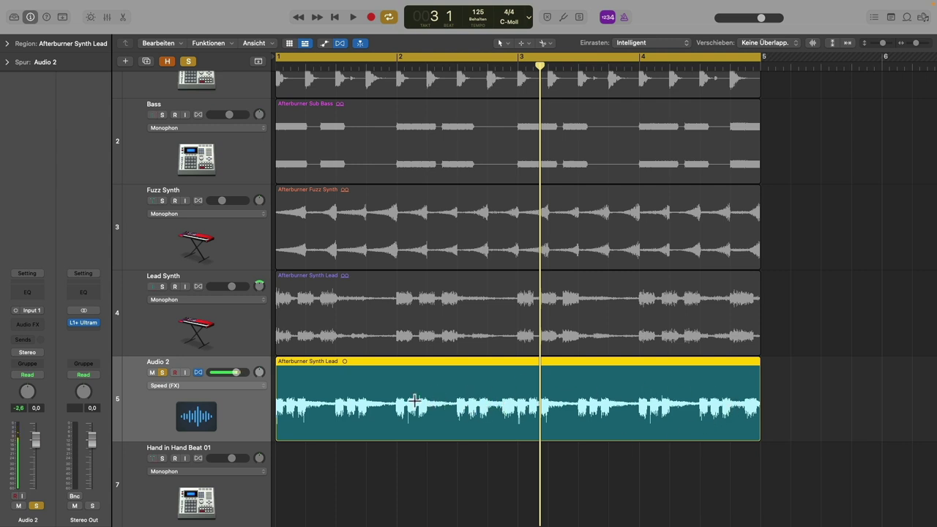
# Step: Set Flex & Folgen to Ein for the joined region and the Audio 2 track's flex mode to Polyphon
pyautogui.click(9, 44)
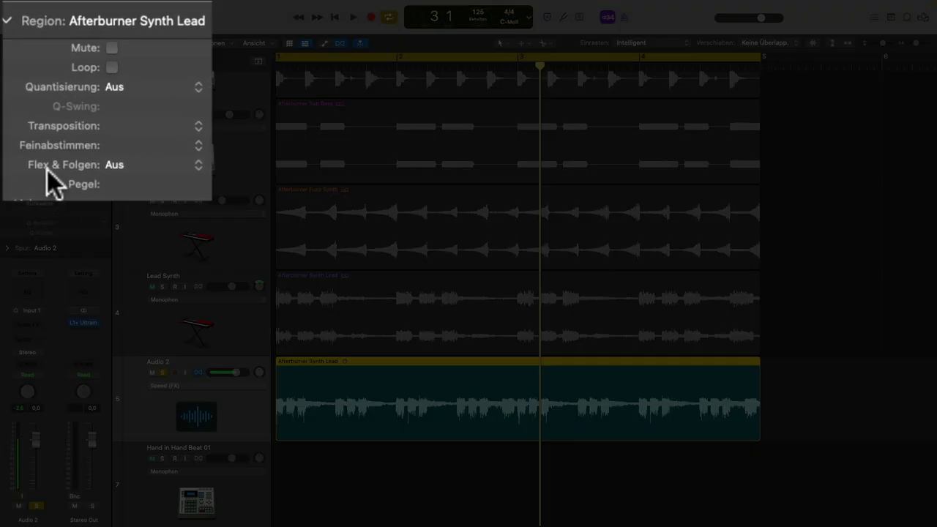
pyautogui.click(199, 165)
pyautogui.click(129, 150)
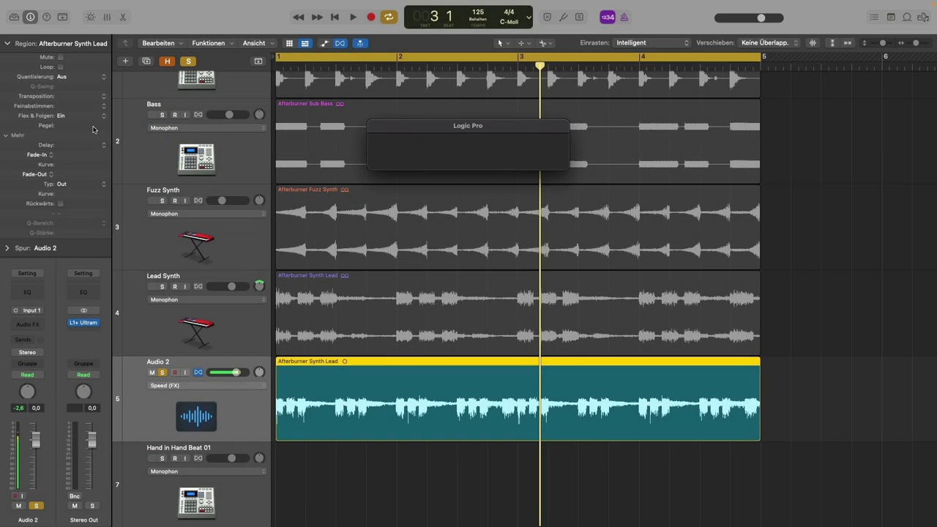
pyautogui.scroll(-3, 369, 341)
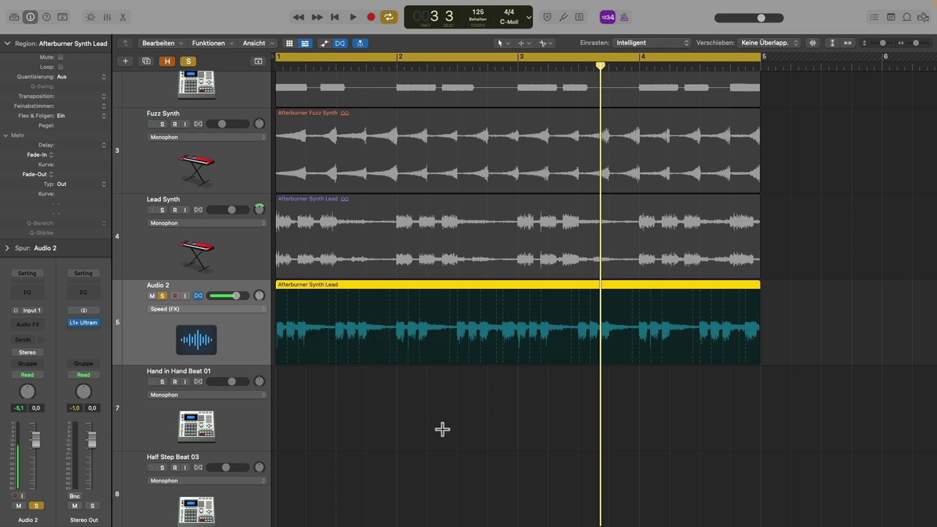
pyautogui.click(236, 309)
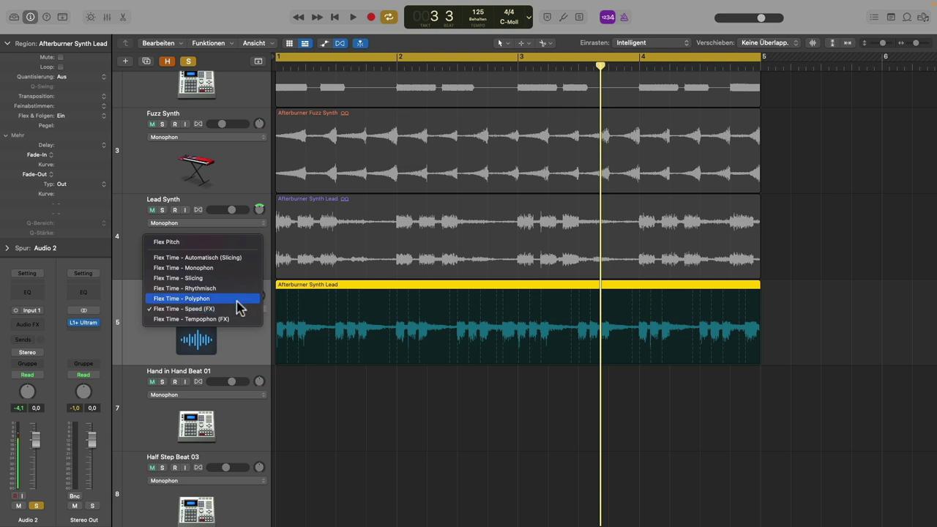
pyautogui.click(237, 298)
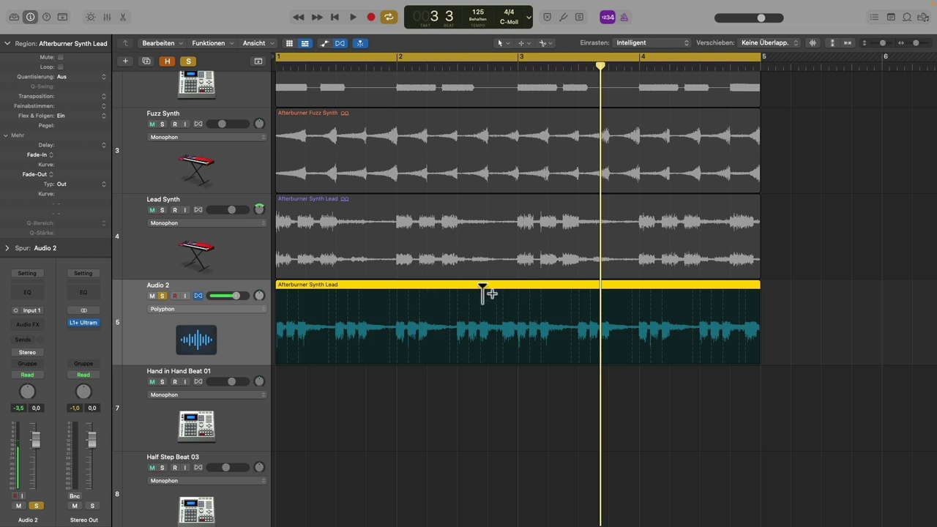
# Step: Quantize the joined region on Audio 2 to 1/16 Note and listen to it
pyautogui.click(96, 77)
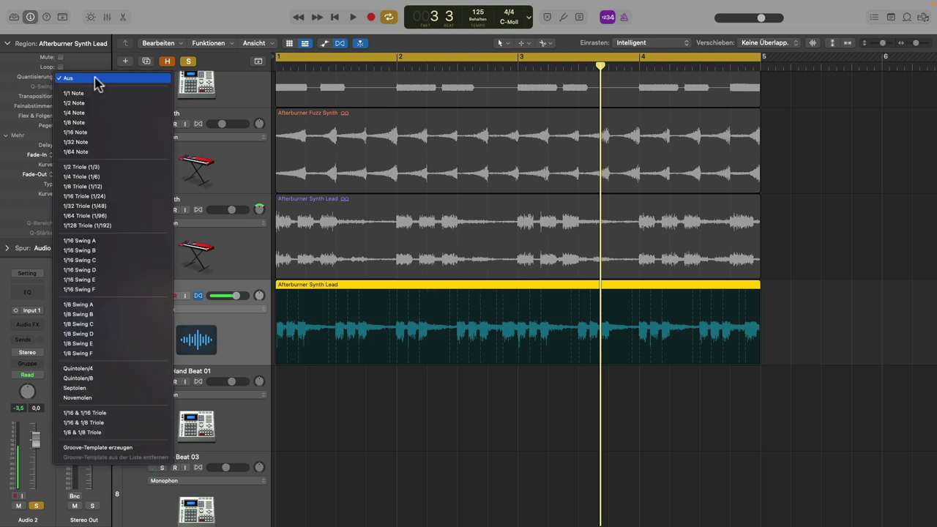
pyautogui.click(75, 133)
pyautogui.press('space')
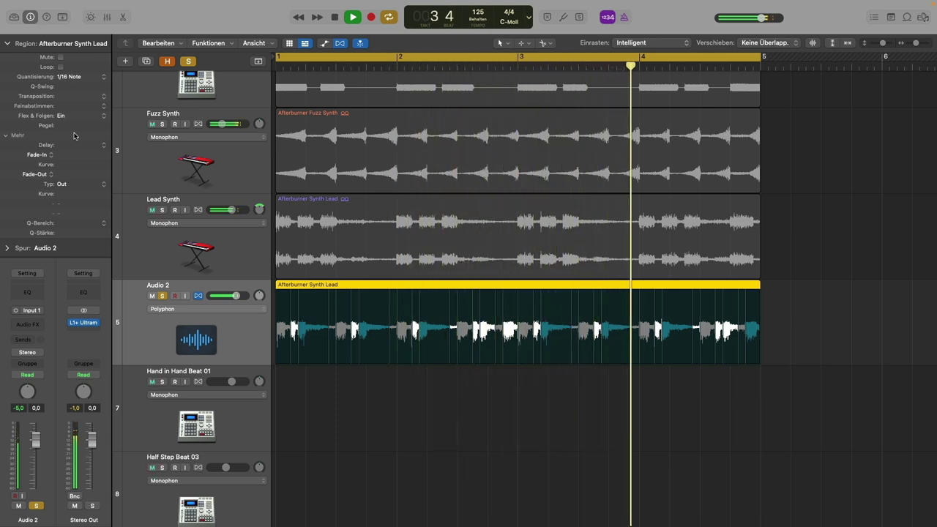
pyautogui.press('space')
# Step: Set the joined region's quantization to 1/8 Note and play it back
pyautogui.click(100, 76)
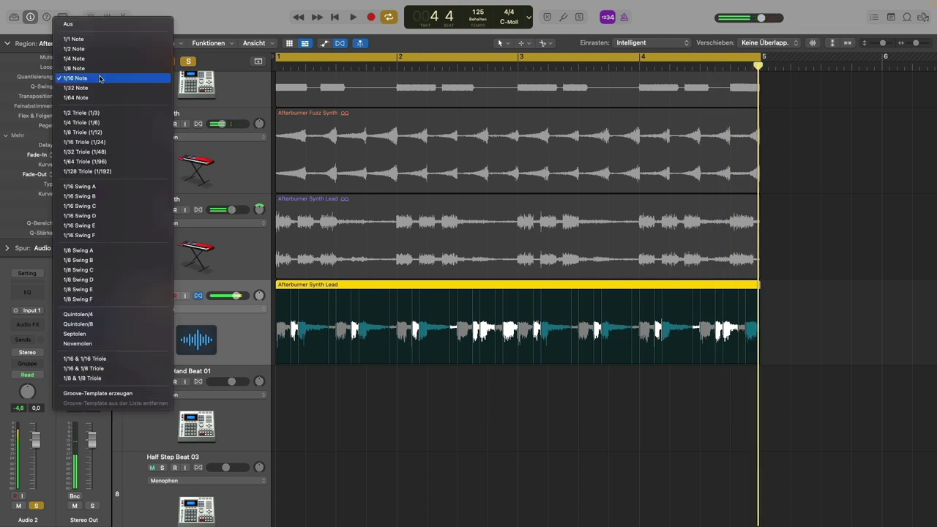
pyautogui.click(100, 70)
pyautogui.press('space')
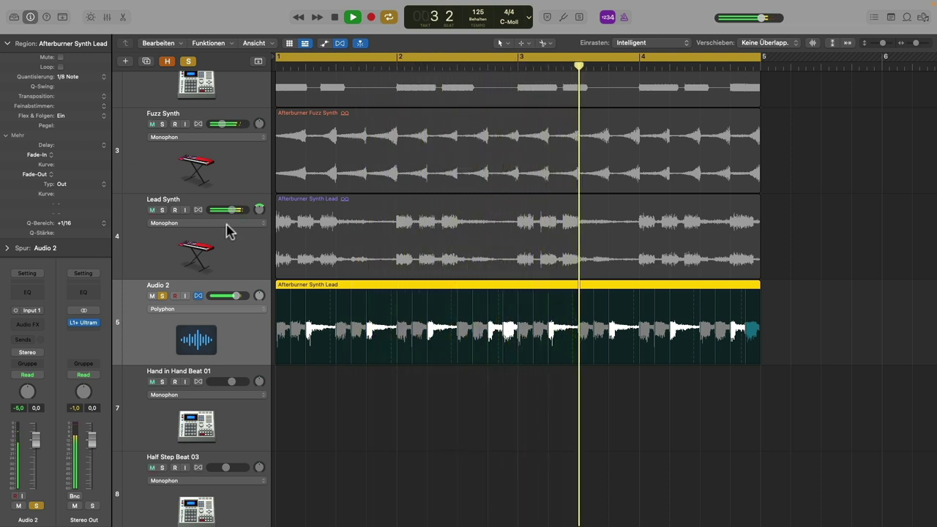
# Step: Turn off solo on the Audio 2 track and play all tracks together from bar 1
pyautogui.press('space')
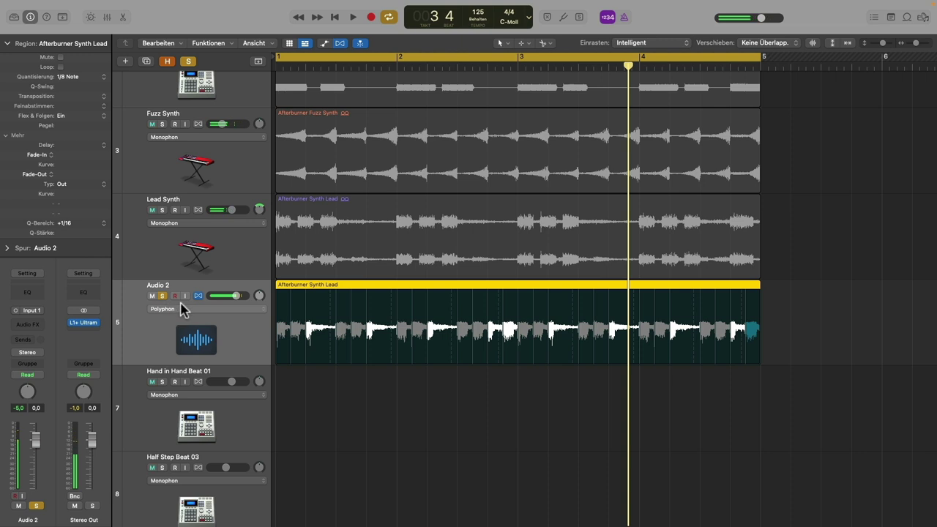
pyautogui.click(162, 296)
pyautogui.scroll(5, 306, 288)
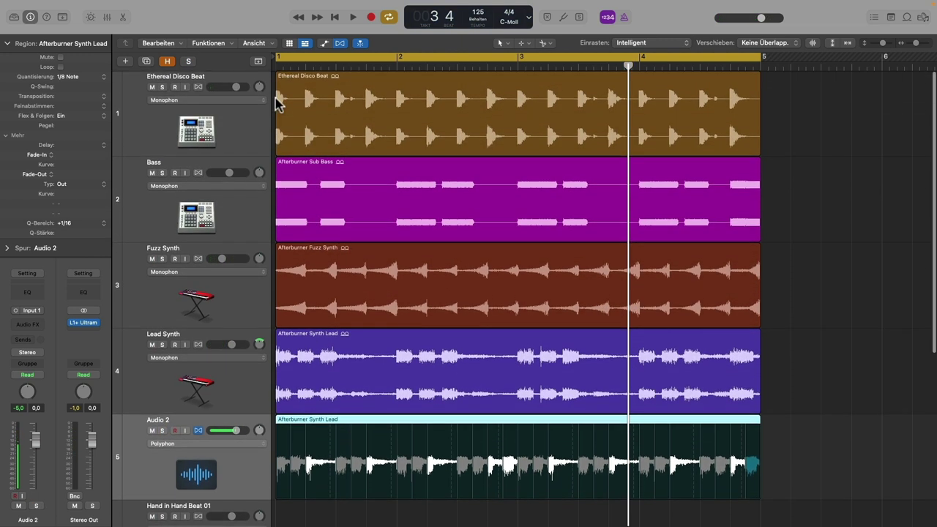
pyautogui.press('space')
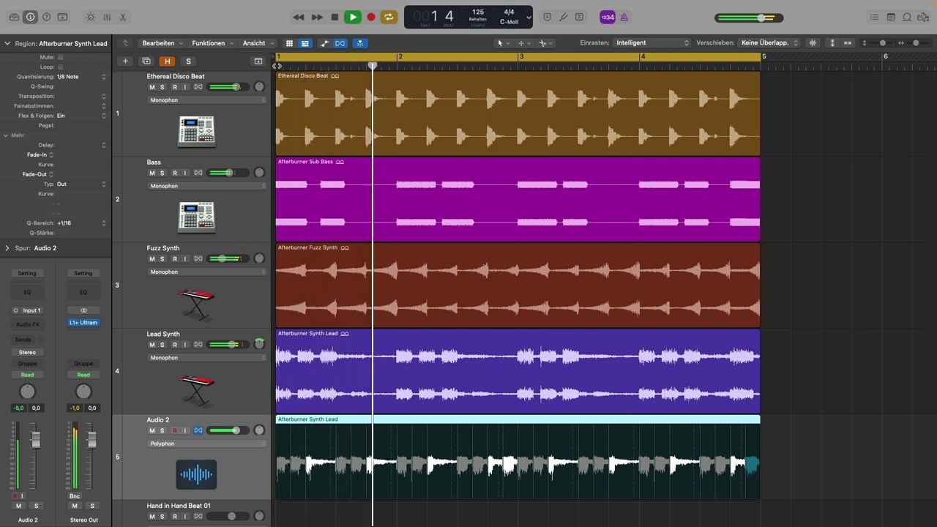
# Step: Pan the Lead Synth track to the right and Audio 2 to -30 while listening to the mix
pyautogui.click(234, 382)
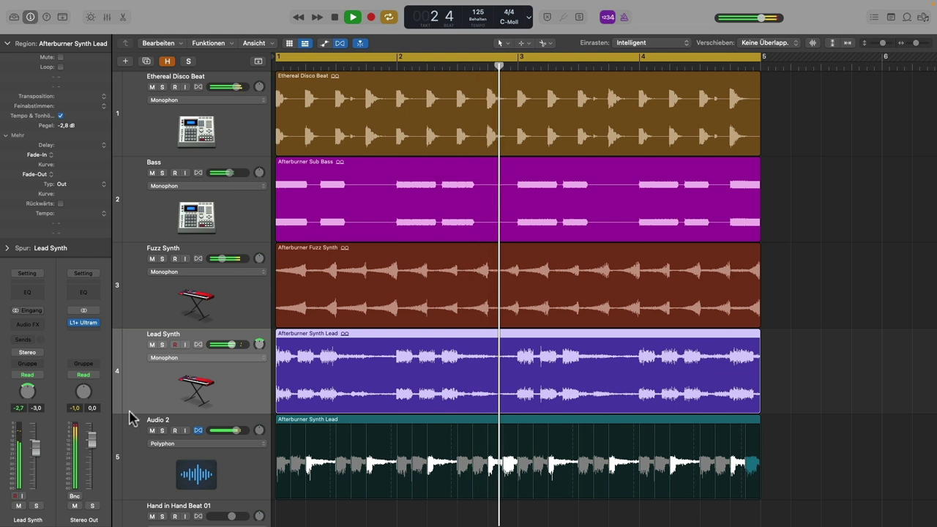
pyautogui.click(204, 456)
pyautogui.press('space')
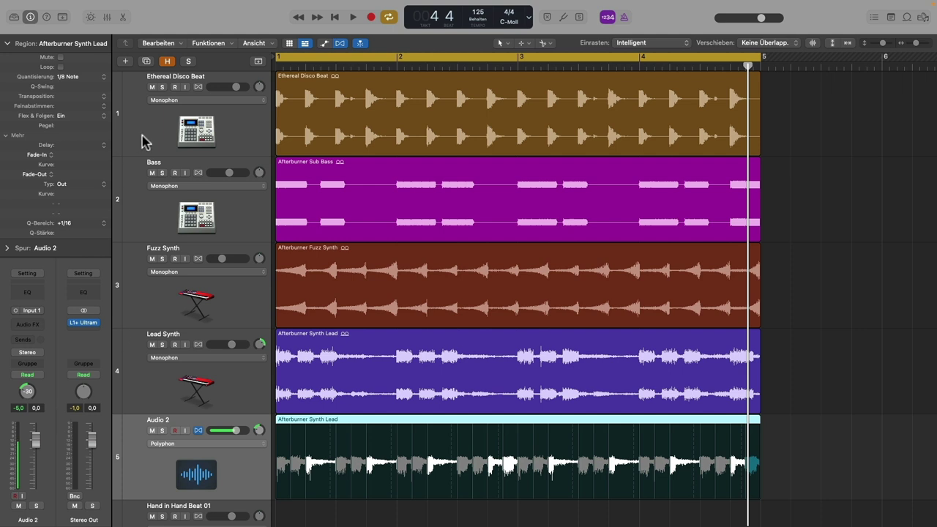
# Step: Set the joined region's quantization to 1/16 Note, play it in the mix and adjust Audio 2's pan to -28
pyautogui.click(95, 77)
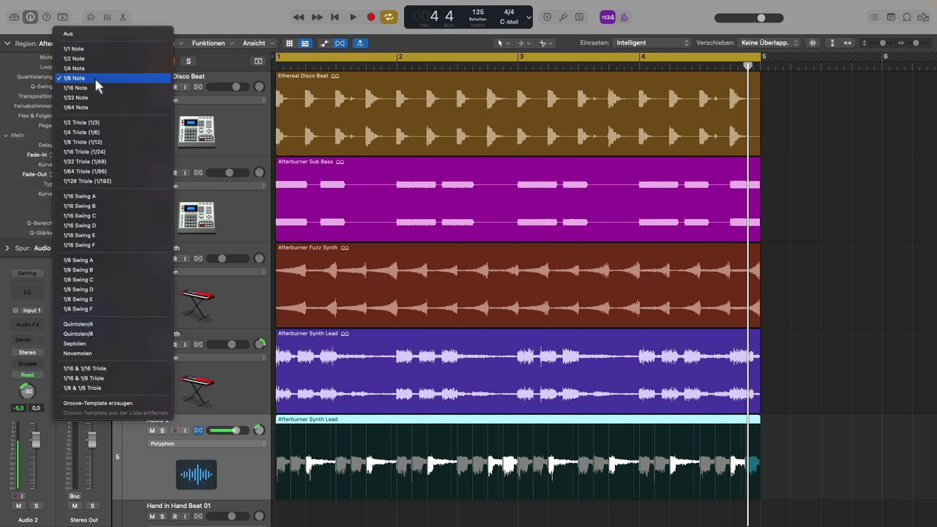
pyautogui.click(93, 82)
pyautogui.press('space')
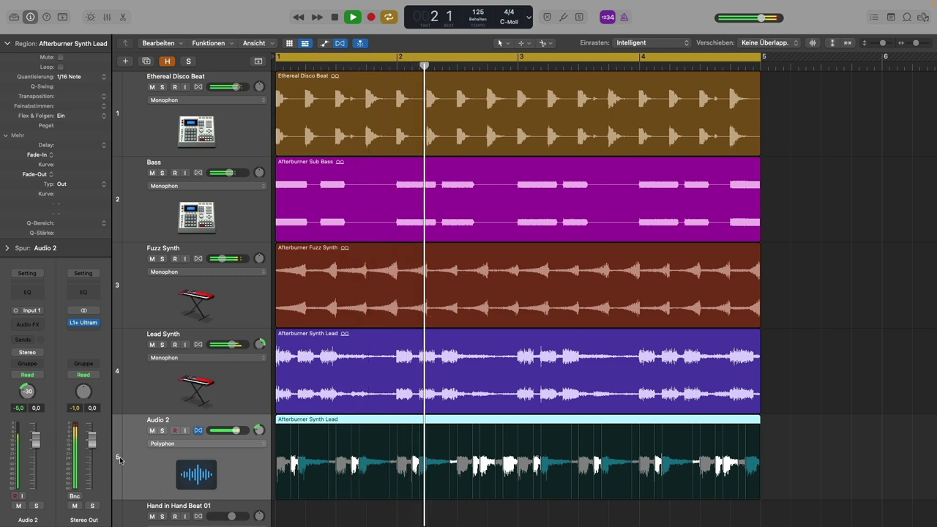
pyautogui.scroll(-1, 378, 470)
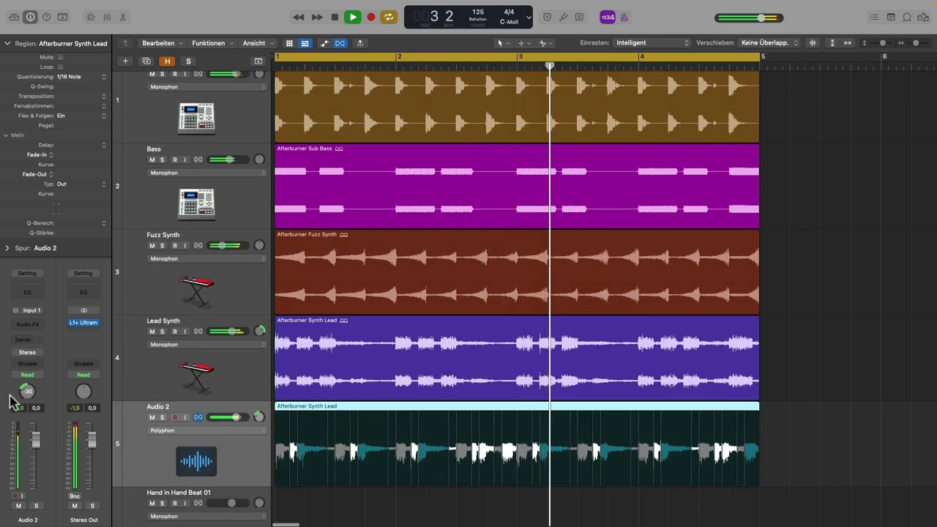
pyautogui.moveTo(27, 393); pyautogui.dragTo(28, 390)
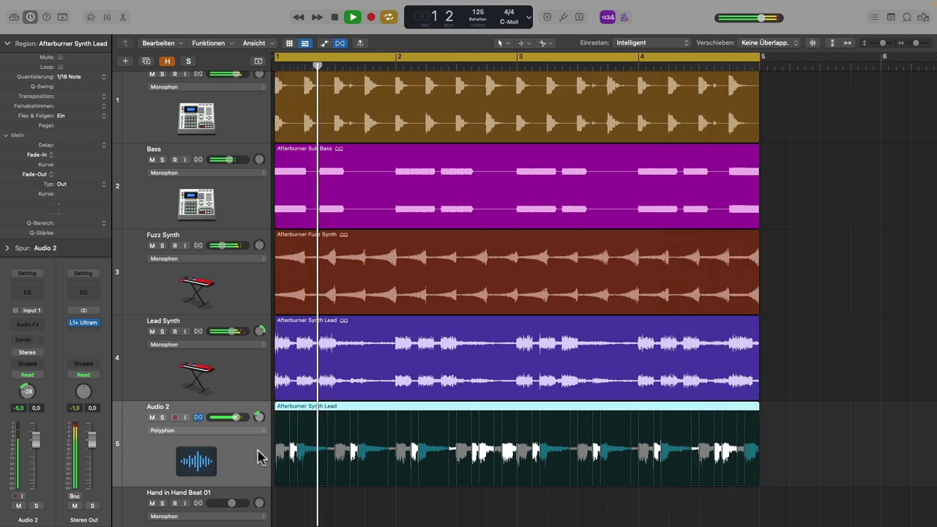
# Step: Compare the mix with Audio 2 muted and unmuted, and end playback with cycle mode off
pyautogui.click(152, 417)
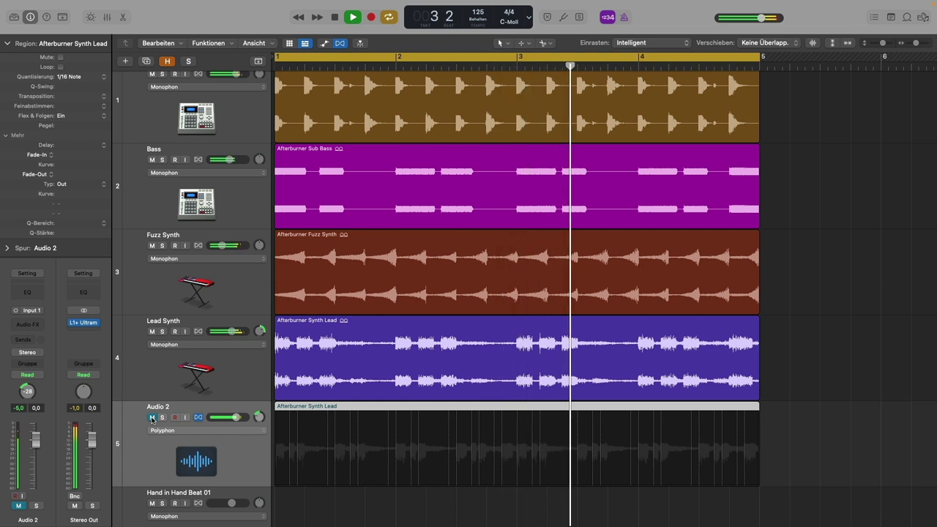
pyautogui.click(153, 417)
pyautogui.click(488, 57)
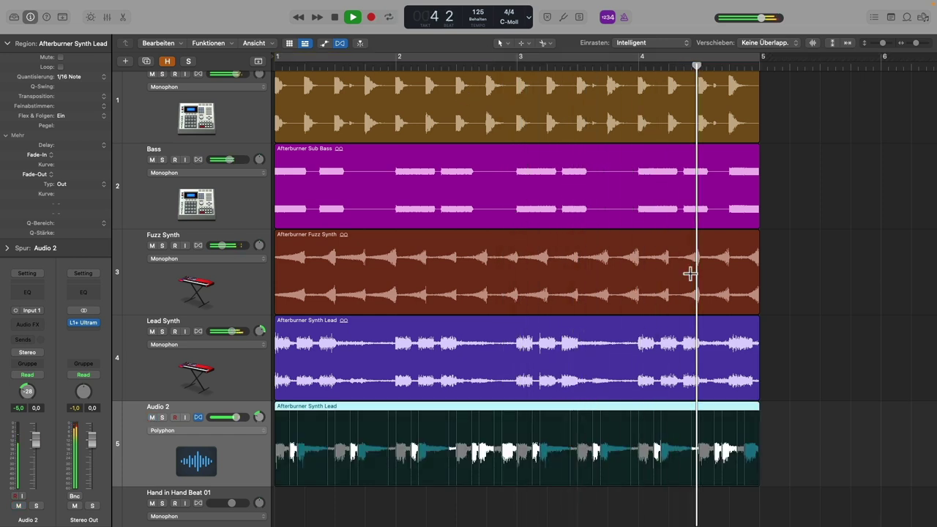
pyautogui.press('space')
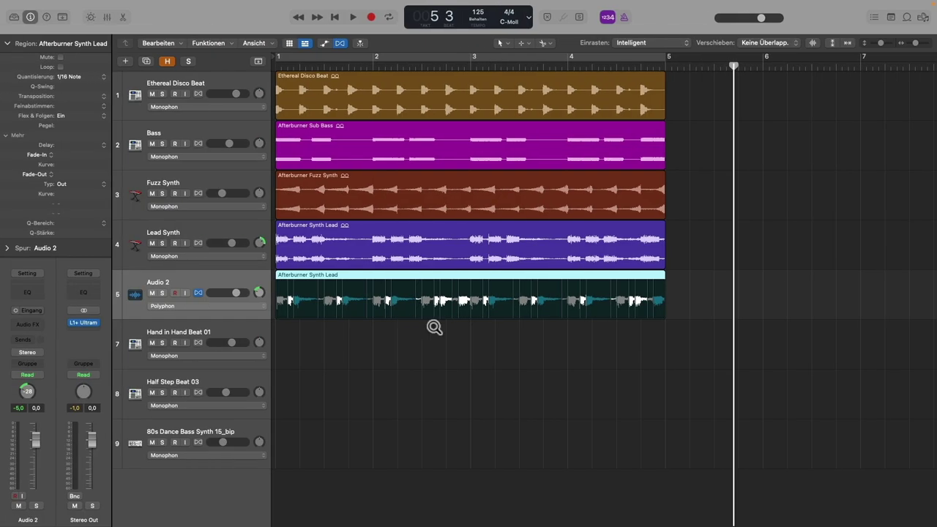
# Step: Cycle the Hand in Hand Beat 01 region from bar 9, listen to the beats with the bass, and switch the cycle off
pyautogui.scroll(-5, 434, 327)
pyautogui.click(628, 326)
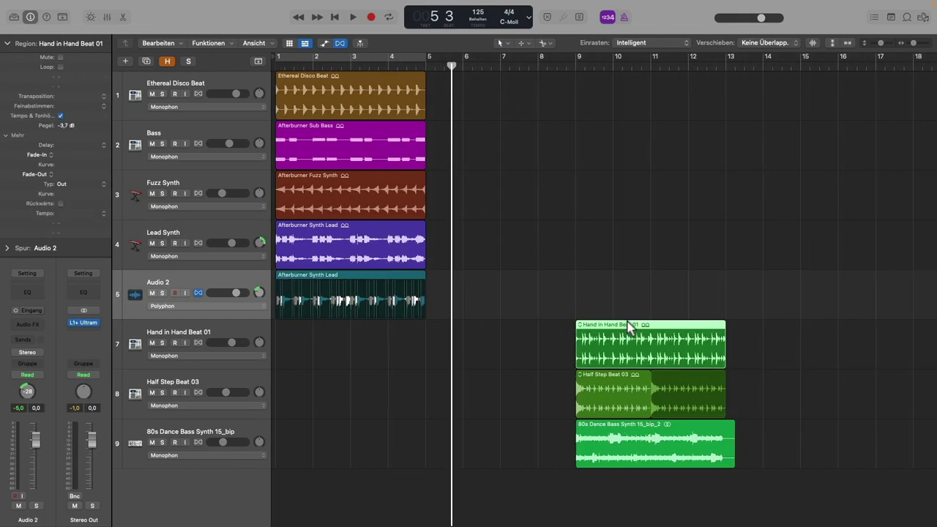
pyautogui.press('super+u')
pyautogui.press('space')
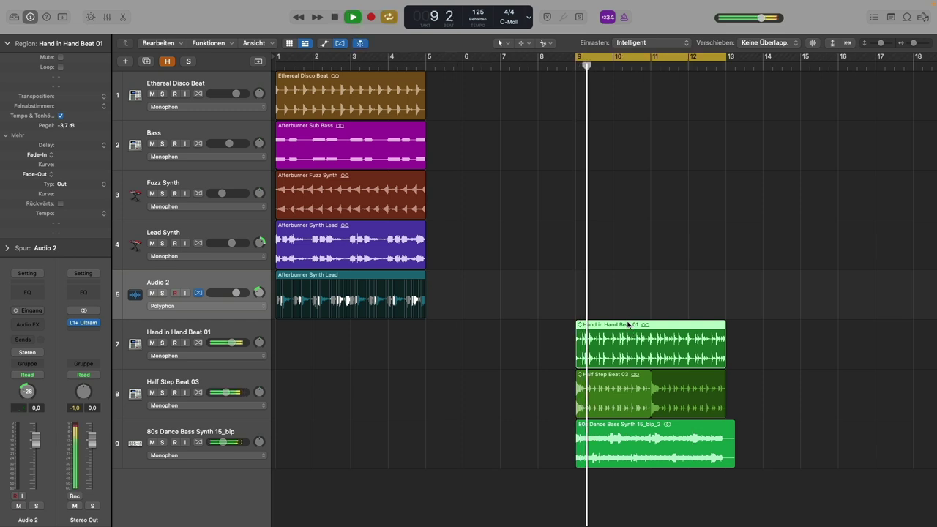
pyautogui.hscroll(3, 736, 356)
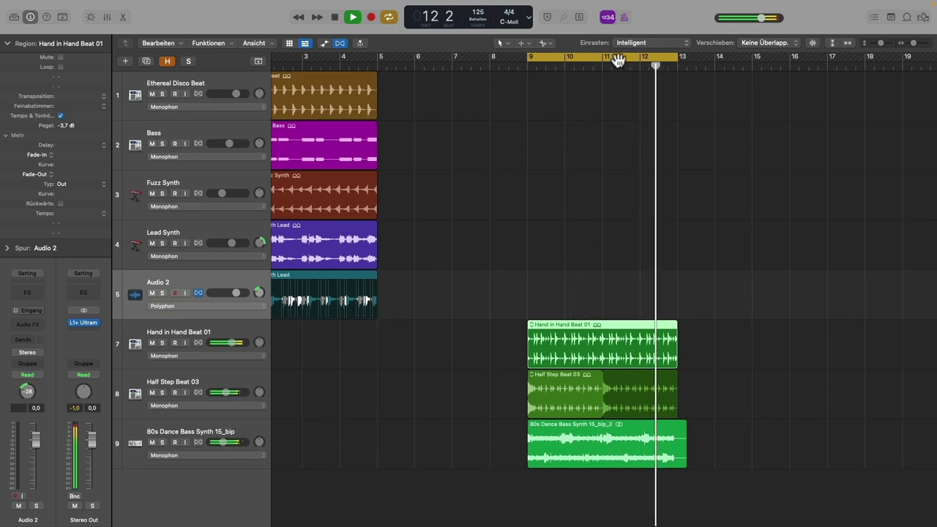
pyautogui.press('space')
pyautogui.click(617, 58)
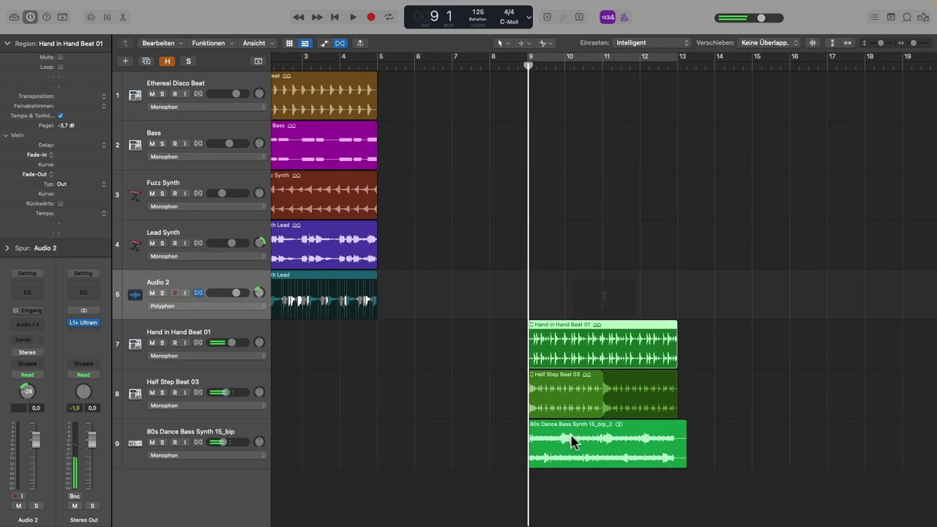
# Step: Examine the start of the 80s Dance Bass Synth 15_bip_2 region's waveform at close range
pyautogui.click(571, 432)
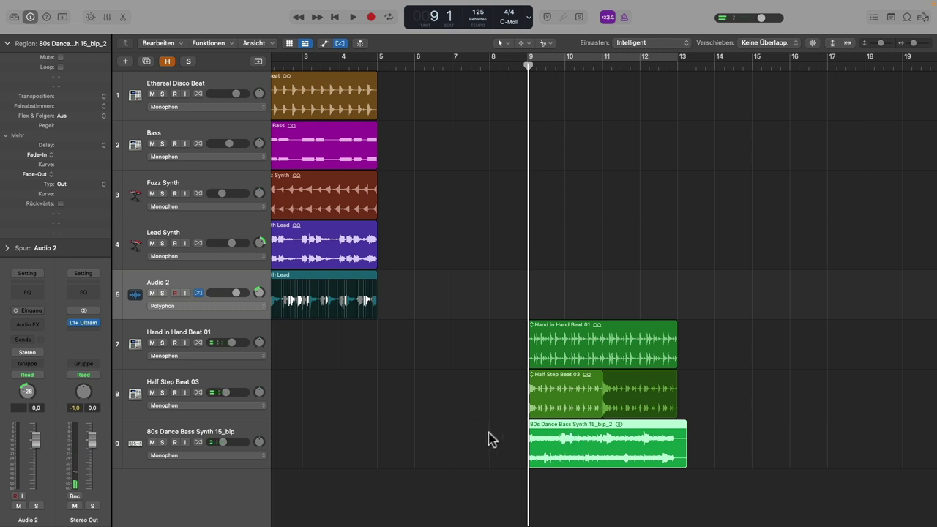
pyautogui.moveTo(481, 377); pyautogui.dragTo(754, 477)
pyautogui.scroll(-2, 569, 397)
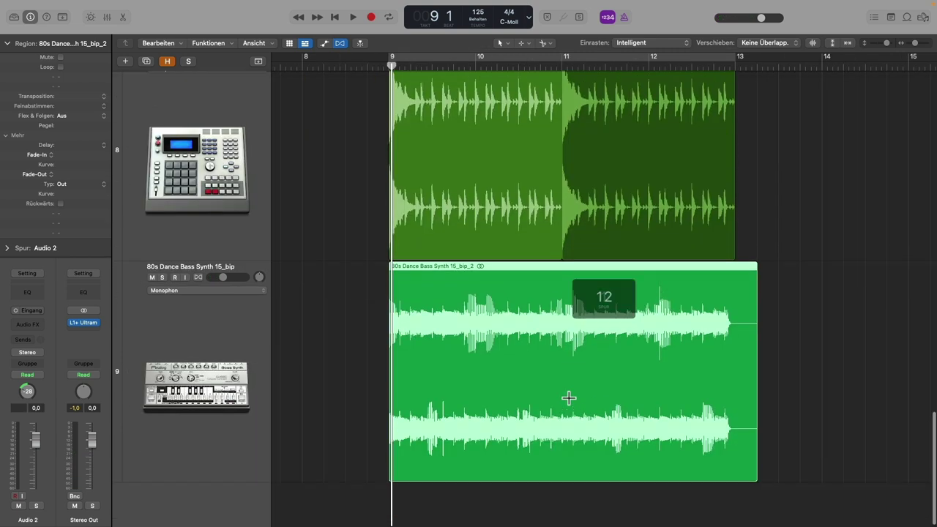
pyautogui.press('super+Up')
pyautogui.press('super+Right')
pyautogui.press('super+Right')
pyautogui.press('super+Right')
pyautogui.press('super+Right')
pyautogui.press('super+Right')
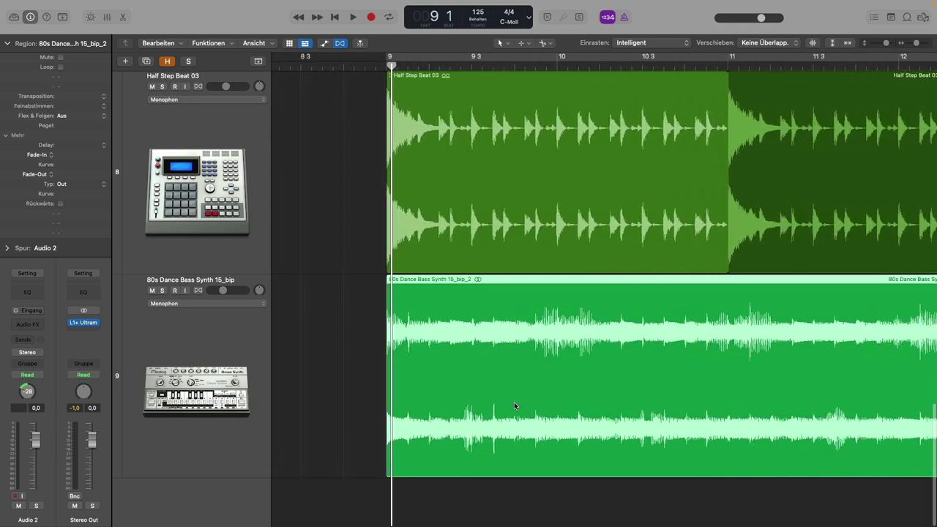
pyautogui.press('super+Right')
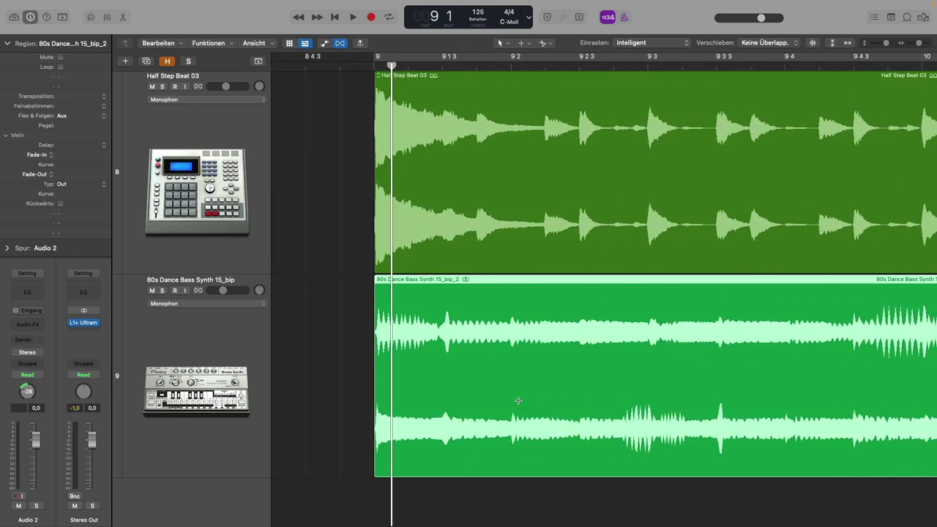
pyautogui.press('super+Left')
pyautogui.press('super+Left')
pyautogui.press('super+Left')
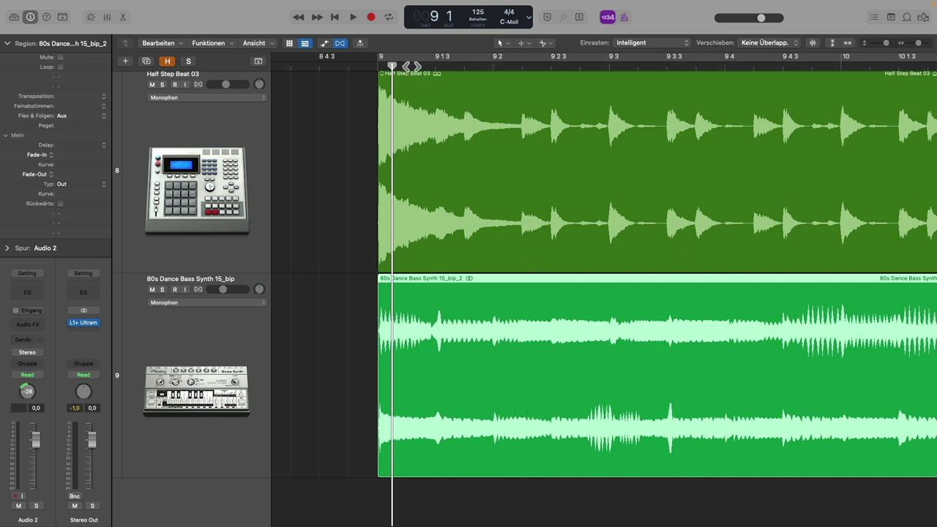
# Step: Solo the 80s Dance Bass Synth 15_bip track and play its region from bar 9
pyautogui.click(406, 68)
pyautogui.click(380, 66)
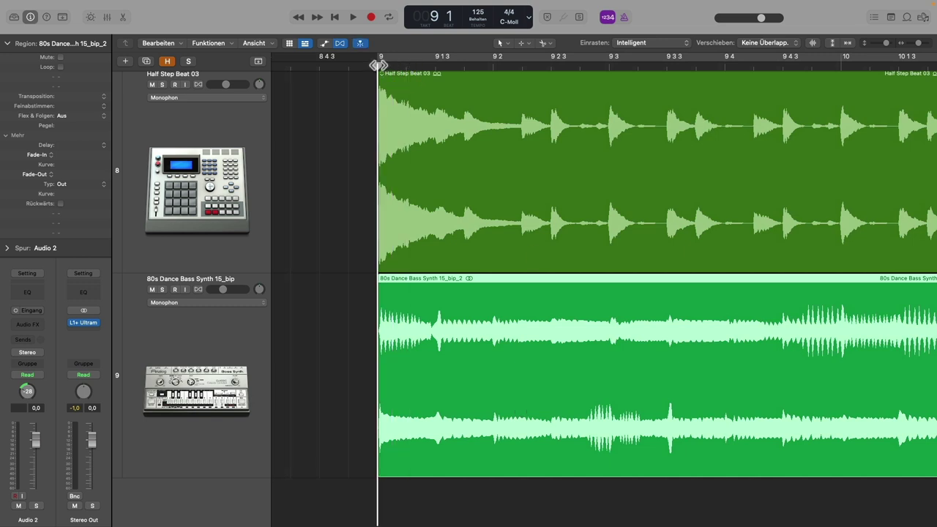
pyautogui.click(162, 290)
pyautogui.press('space')
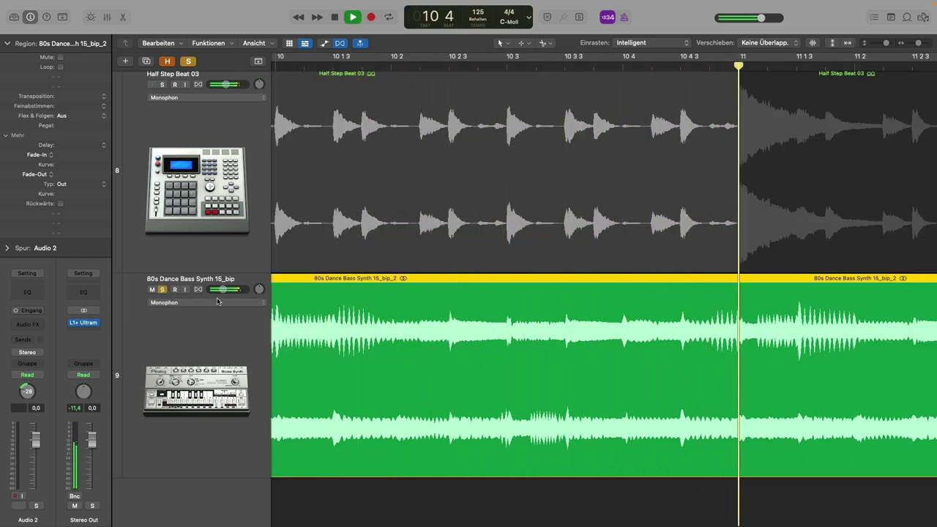
pyautogui.press('space')
# Step: Place the playhead at 9 1 3, one eighth note after the bass region's start
pyautogui.press('super+Left')
pyautogui.press('super+Left')
pyautogui.press('super+Left')
pyautogui.press('super+Left')
pyautogui.press('super+Left')
pyautogui.press('super+Left')
pyautogui.press('super+Left')
pyautogui.press('super+Left')
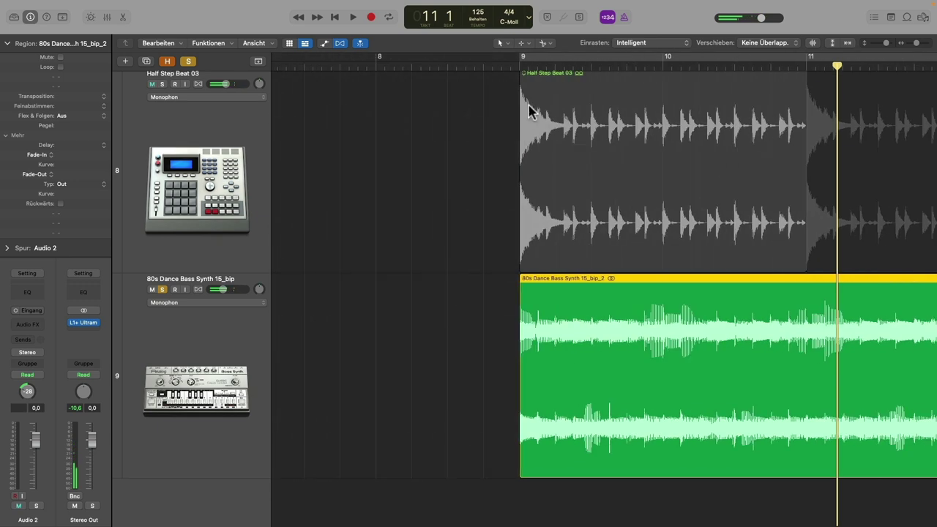
pyautogui.click(534, 66)
pyautogui.press('super+Right')
pyautogui.press('super+Right')
pyautogui.press('super+Right')
pyautogui.press('super+Right')
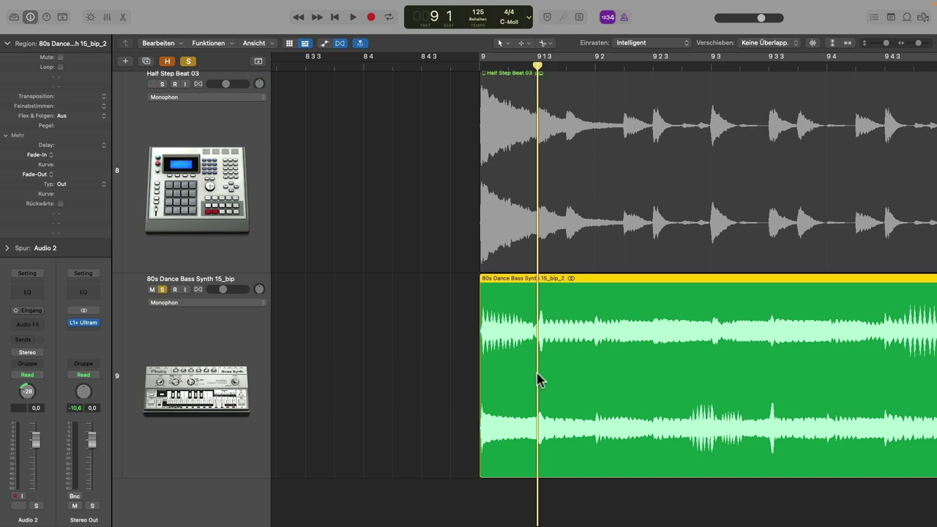
# Step: Split the bass region into equal eighth-note slices along its whole length, starting at the playhead, and listen to them
pyautogui.hscroll(5, 587, 396)
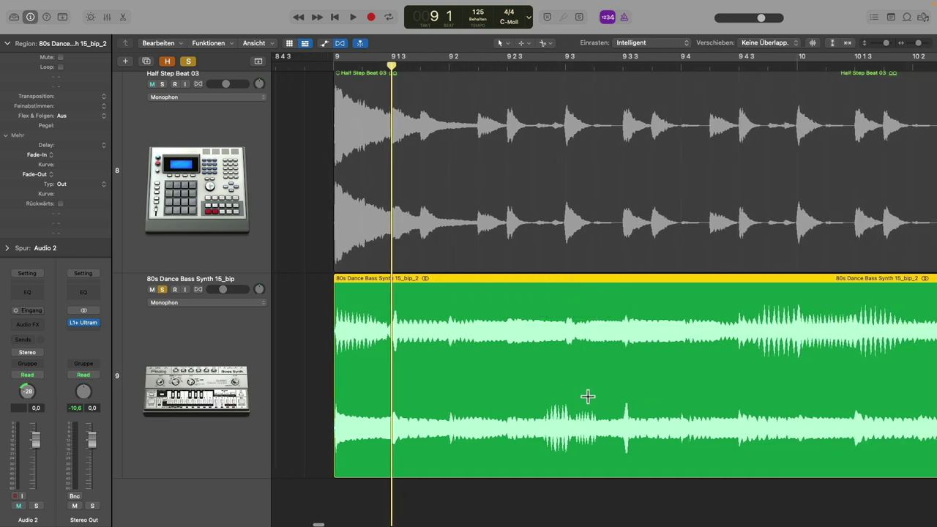
pyautogui.scroll(-5, 586, 395)
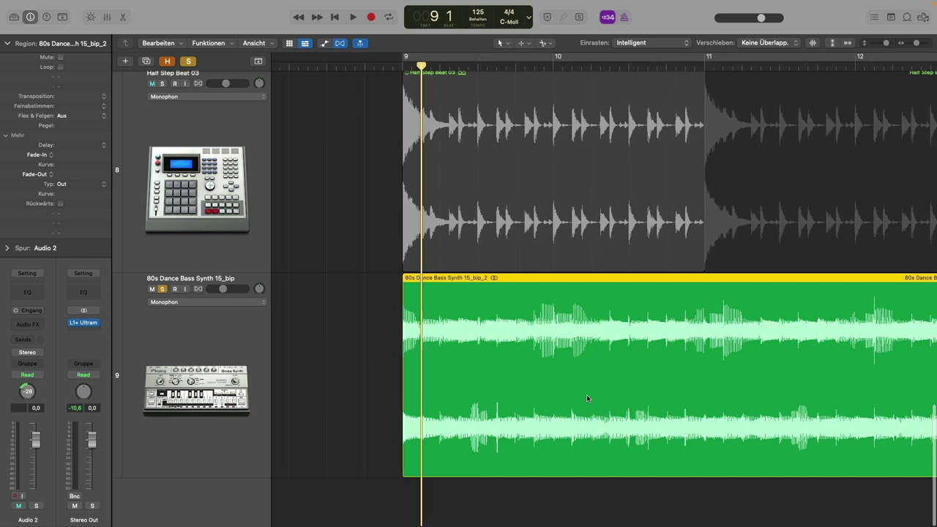
pyautogui.hscroll(2, 586, 395)
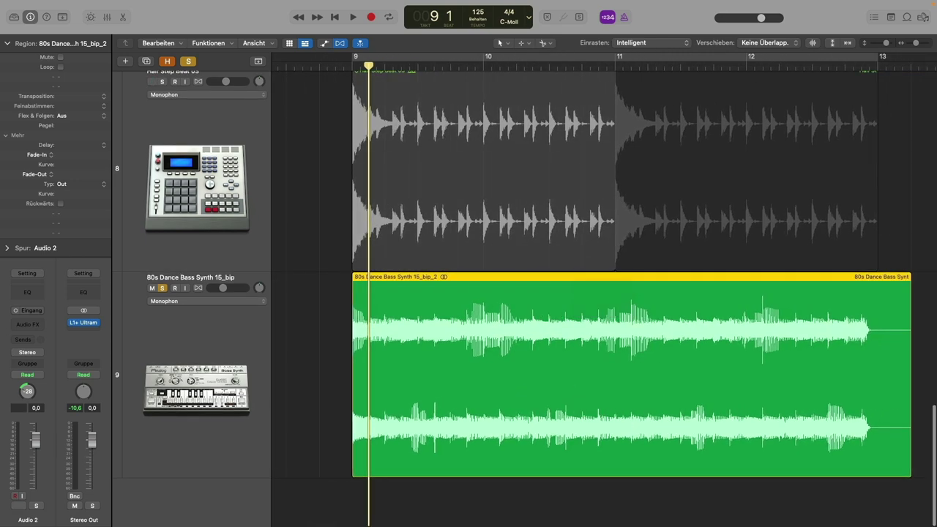
pyautogui.keyDown('alt'); pyautogui.click(368, 330); pyautogui.keyUp('alt')
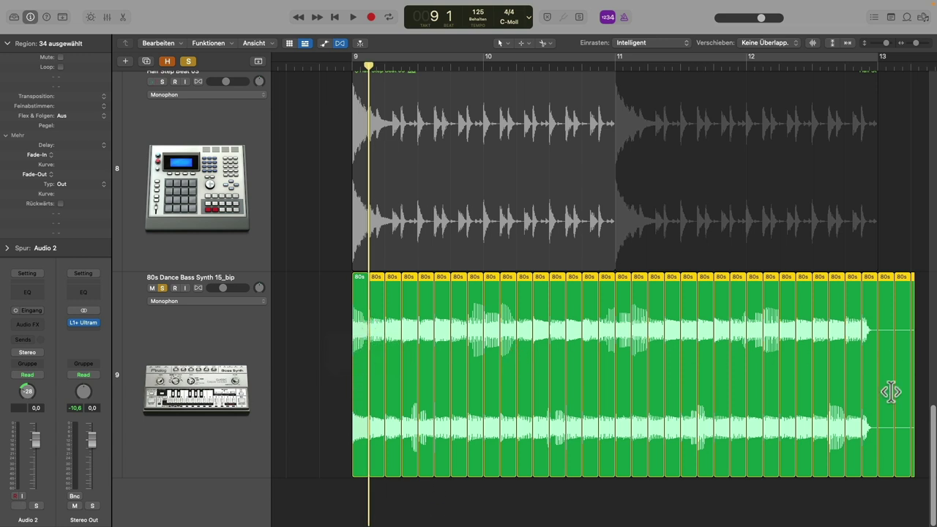
pyautogui.press('space')
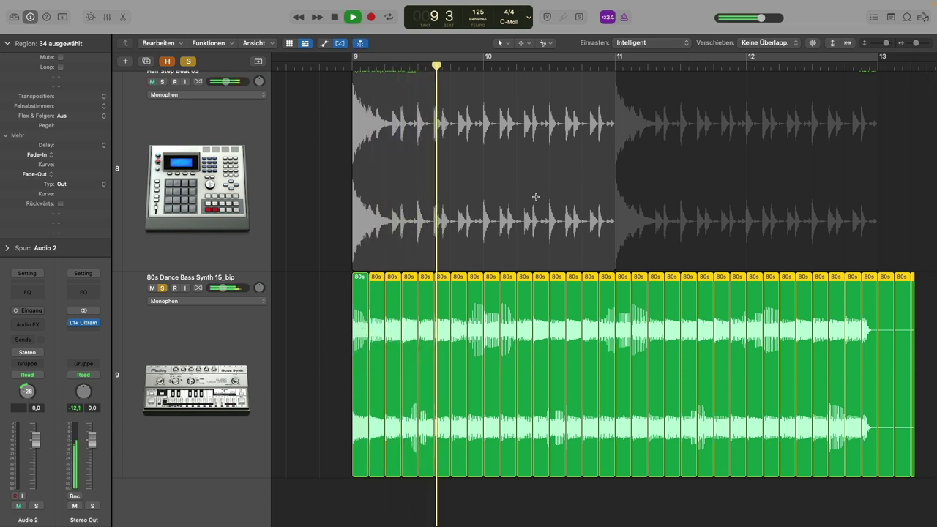
pyautogui.press('space')
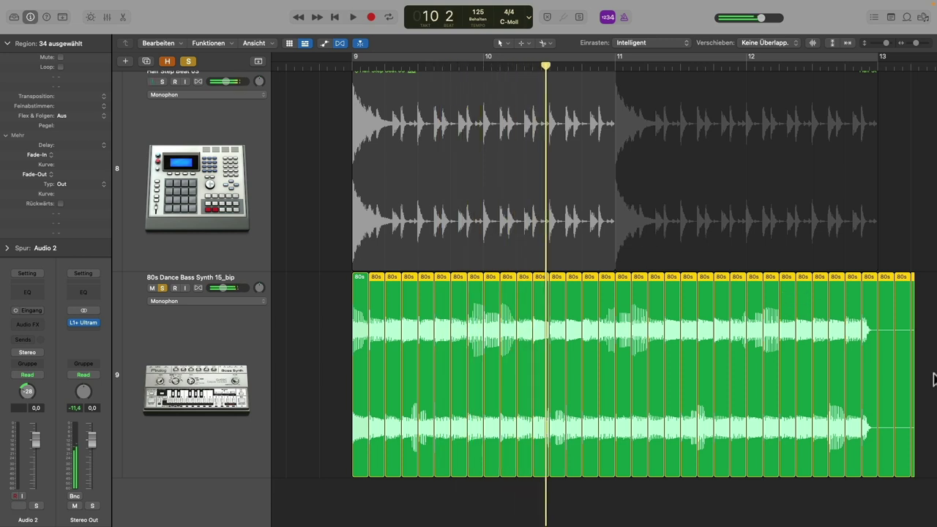
# Step: Delete the bass slices beyond bar 13 and all others except the first five
pyautogui.moveTo(928, 377); pyautogui.dragTo(886, 386)
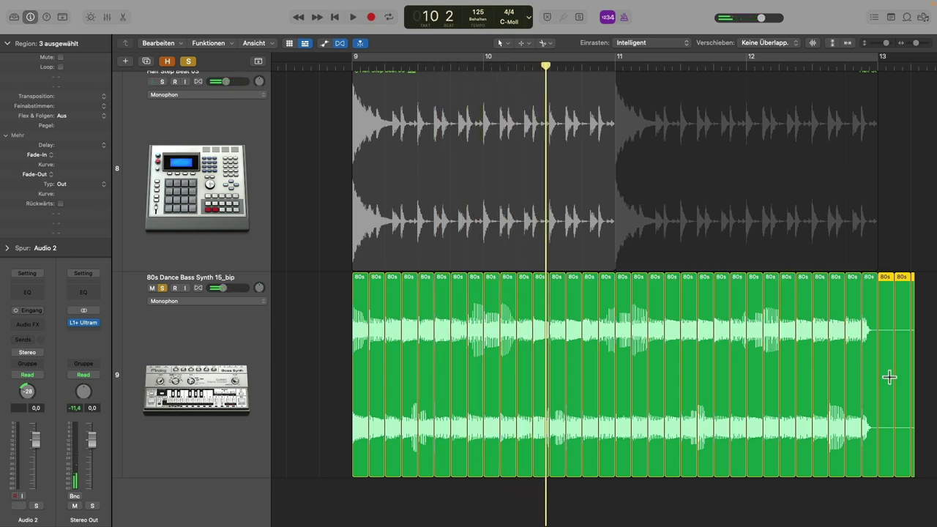
pyautogui.press('Delete')
pyautogui.moveTo(908, 310); pyautogui.dragTo(445, 326)
pyautogui.press('Delete')
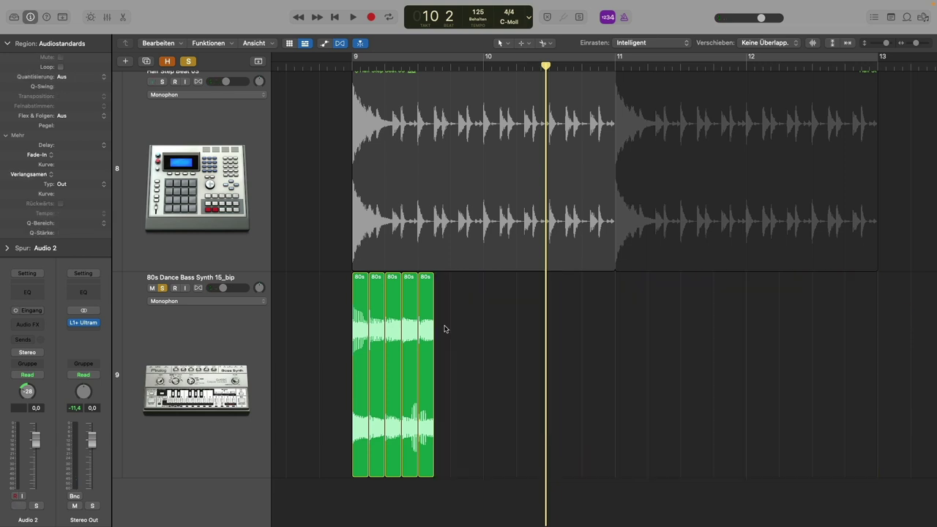
# Step: Move every bass slice except the first to the right, spreading them with gaps from late bar 9 to early bar 11
pyautogui.moveTo(425, 290); pyautogui.dragTo(611, 300)
pyautogui.click(241, 300)
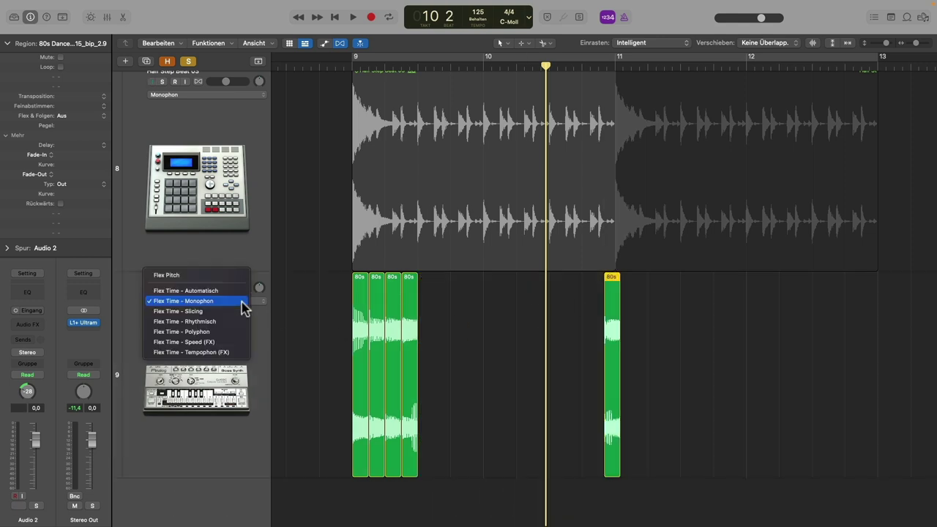
pyautogui.click(450, 321)
pyautogui.moveTo(412, 280); pyautogui.dragTo(542, 282)
pyautogui.moveTo(397, 293); pyautogui.dragTo(447, 291)
pyautogui.moveTo(616, 292); pyautogui.dragTo(661, 294)
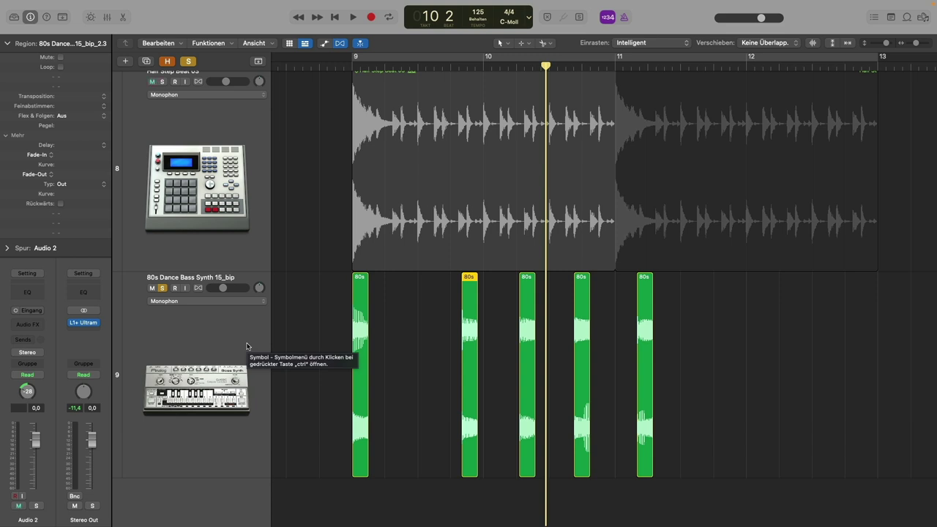
# Step: Set the bass synth track's flex mode to Tempophone (FX)
pyautogui.hotkey('ctrl', 'm')
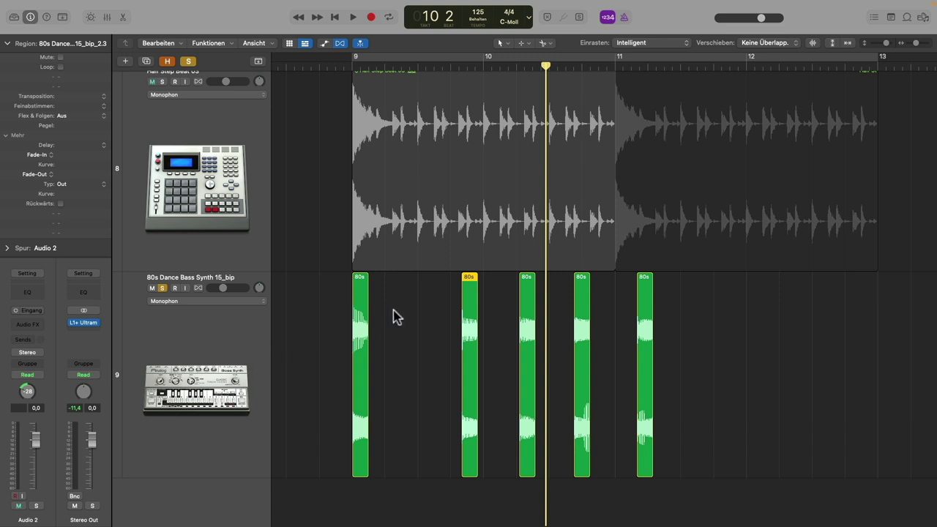
pyautogui.click(222, 300)
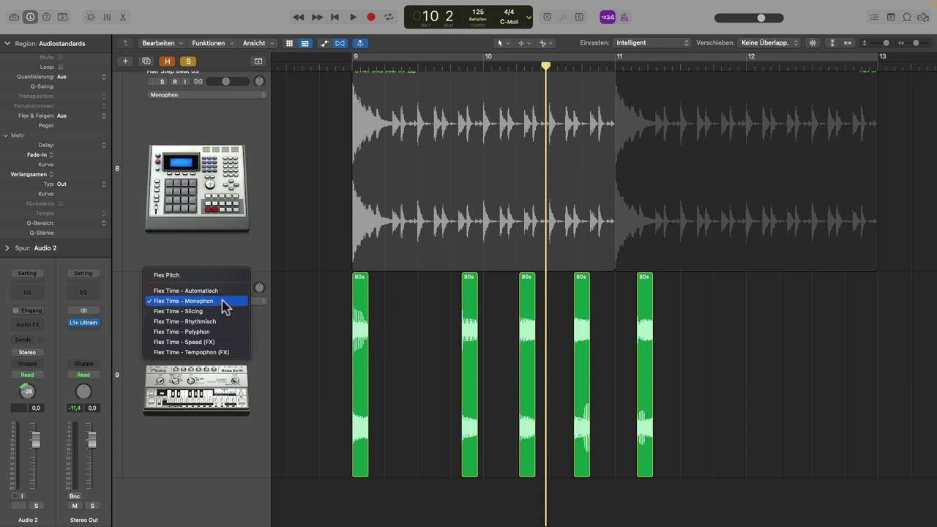
pyautogui.click(303, 317)
pyautogui.click(228, 299)
pyautogui.click(169, 350)
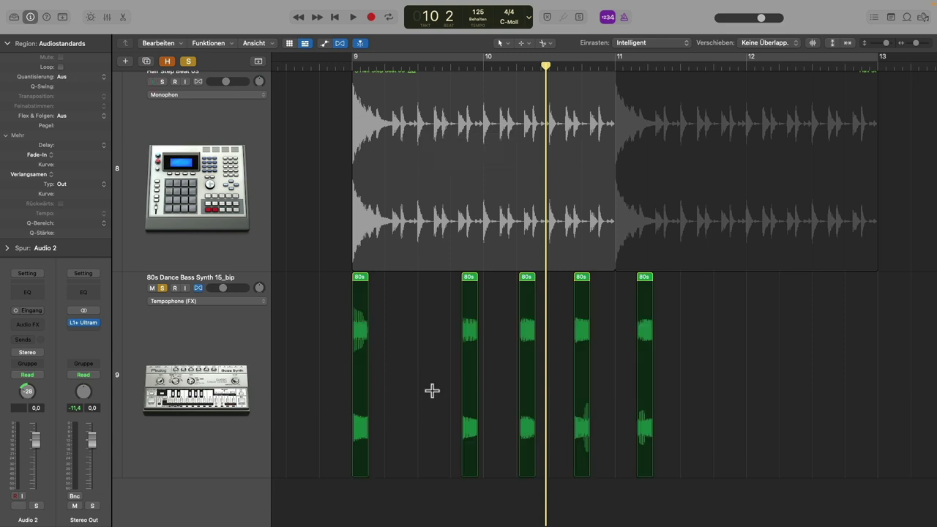
# Step: Play the spaced bass slices together with the half-step beat from bar 9
pyautogui.press('super+Right')
pyautogui.press('super+Right')
pyautogui.scroll(2, 433, 395)
pyautogui.hscroll(-5, 445, 393)
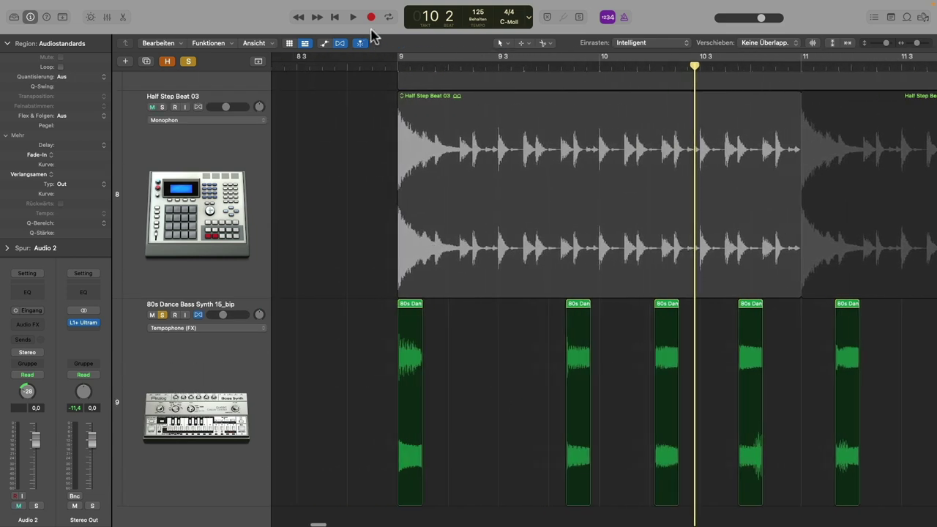
pyautogui.click(403, 66)
pyautogui.press('space')
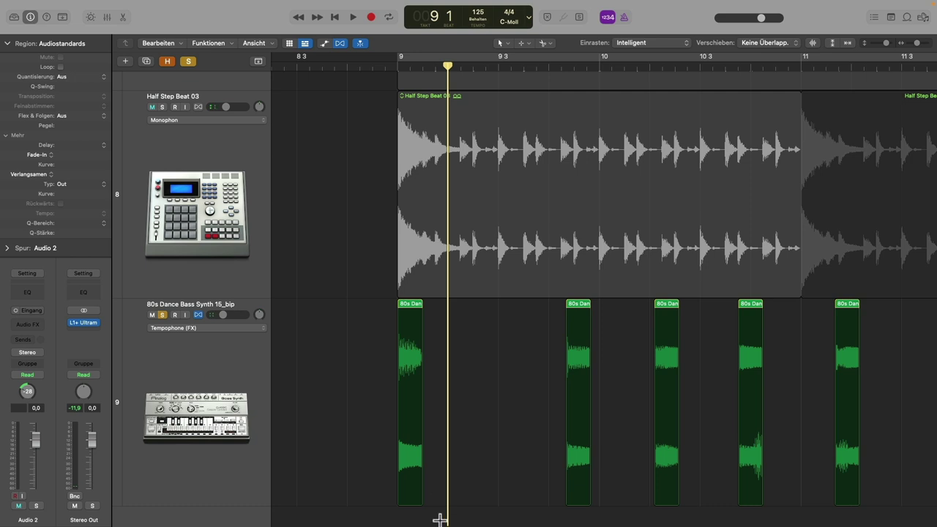
# Step: Time-stretch the first bass slice so it ends at 9 3, and play it from before bar 9
pyautogui.moveTo(448, 65); pyautogui.dragTo(368, 80)
pyautogui.moveTo(419, 304); pyautogui.dragTo(493, 317)
pyautogui.press('space')
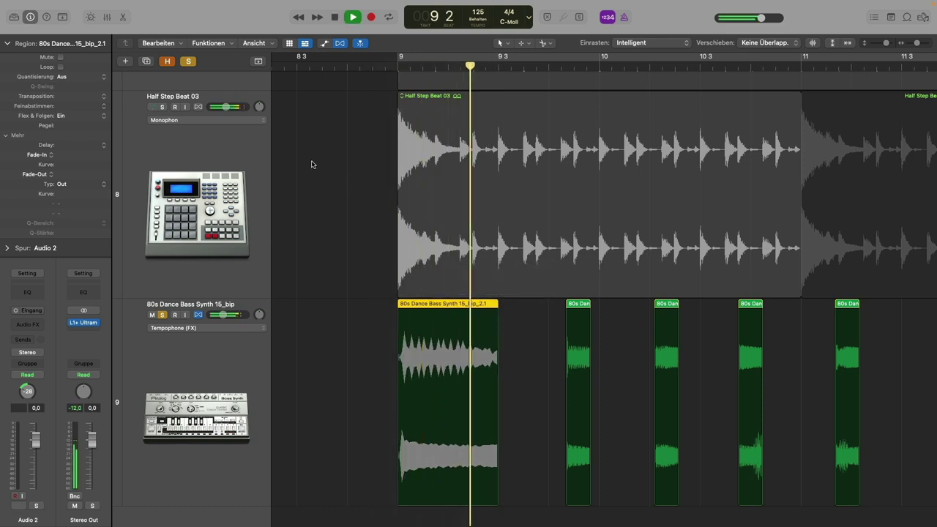
# Step: Move the second bass slice to just before bar 10 and trim it to a sixteenth note; stretch the third from 10 2 to nearly 10 3
pyautogui.hscroll(3, 627, 346)
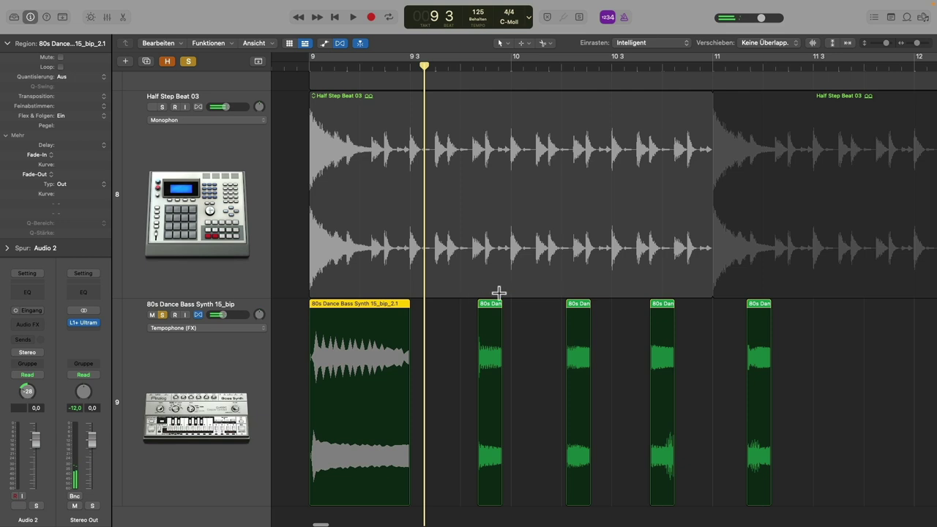
pyautogui.moveTo(488, 308); pyautogui.dragTo(520, 310)
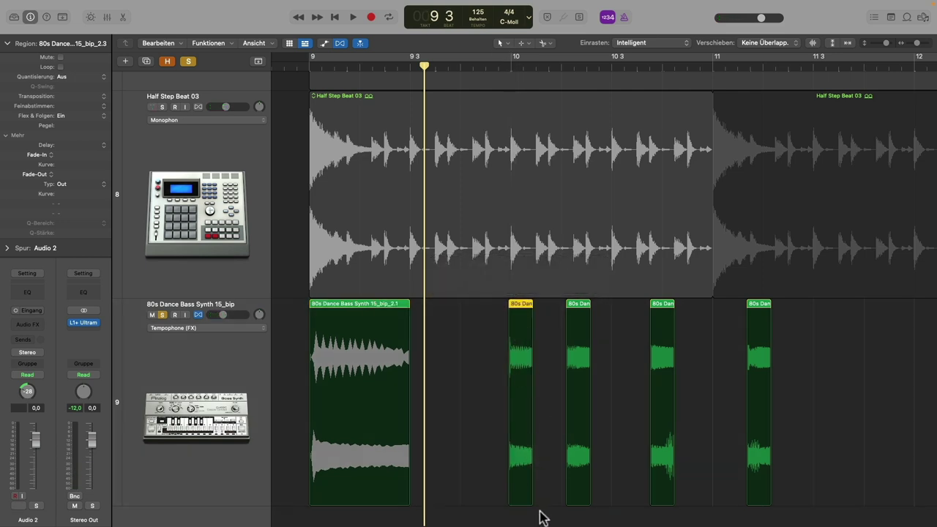
pyautogui.moveTo(533, 487); pyautogui.dragTo(520, 487)
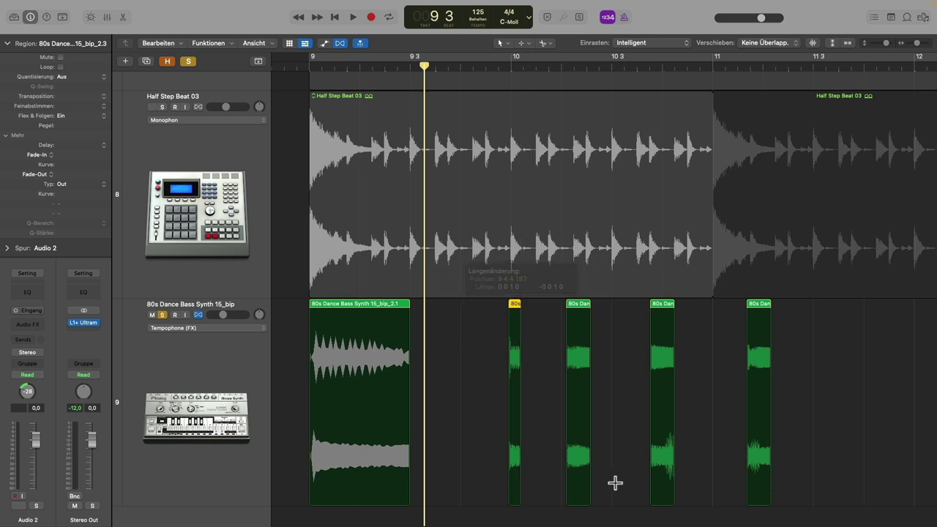
pyautogui.moveTo(579, 303); pyautogui.dragTo(606, 308)
# Step: Move the fourth bass slice to bar 11 and the fifth close behind it, time-compressing both into very short notes
pyautogui.moveTo(757, 308); pyautogui.dragTo(795, 309)
pyautogui.click(662, 305)
pyautogui.moveTo(672, 311); pyautogui.dragTo(729, 313)
pyautogui.moveTo(729, 314)
pyautogui.mouseDown()
pyautogui.moveTo(718, 312)
pyautogui.moveTo(725, 305)
pyautogui.mouseUp()
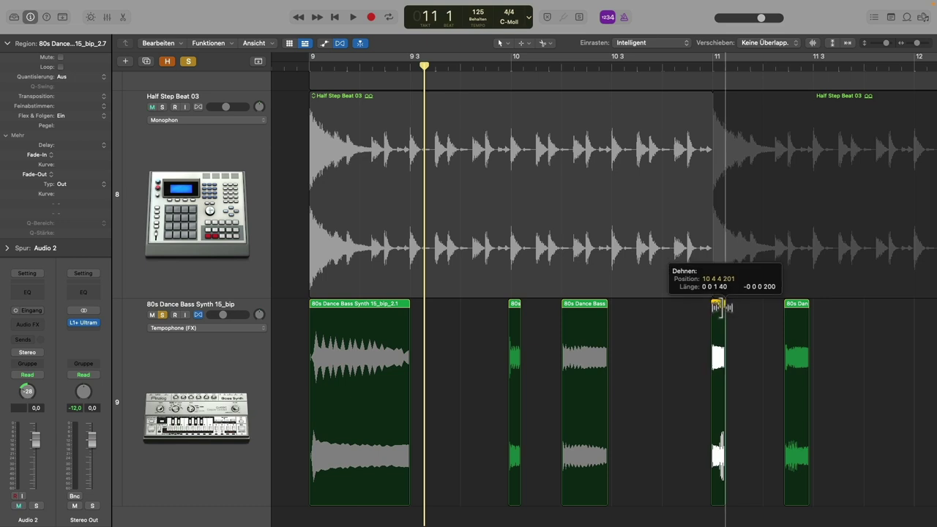
pyautogui.moveTo(805, 306); pyautogui.dragTo(743, 312)
# Step: Repeat the two short bass slices after bar 11 once and nudge the copies slightly later
pyautogui.moveTo(682, 354); pyautogui.dragTo(774, 356)
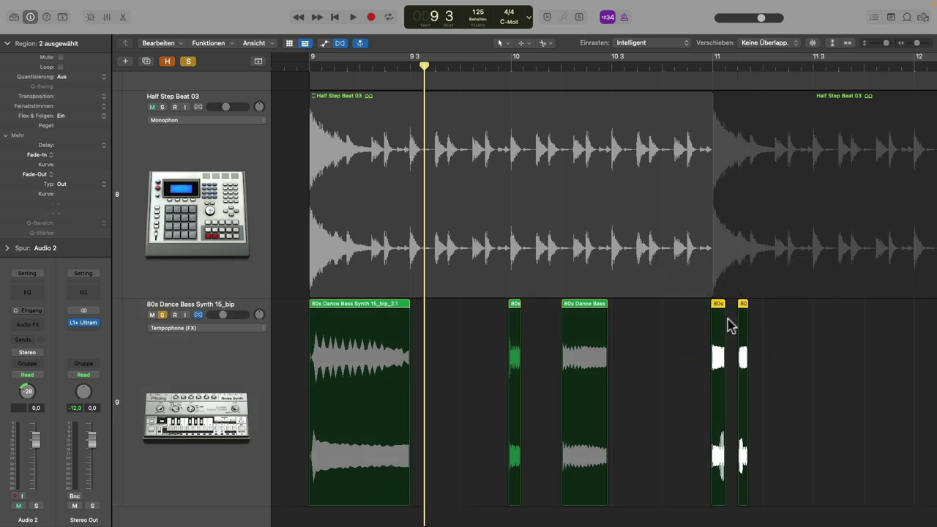
pyautogui.press('super+r')
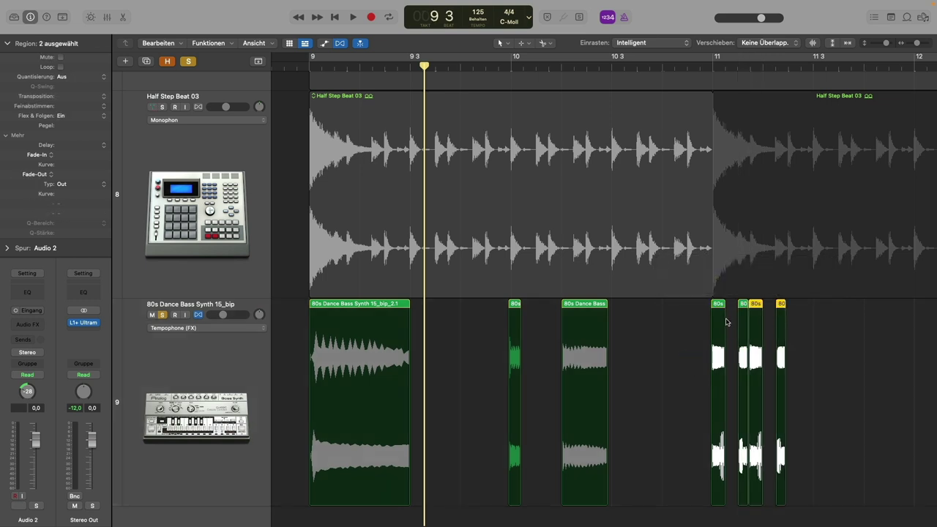
pyautogui.hotkey('alt', 'Right')
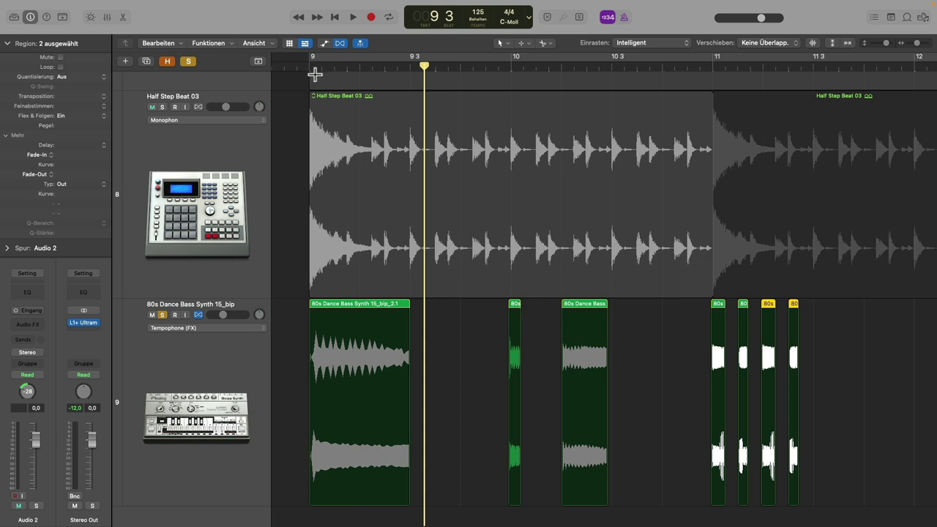
# Step: Play the rearranged bass pattern with the beat through bar 11
pyautogui.press('space')
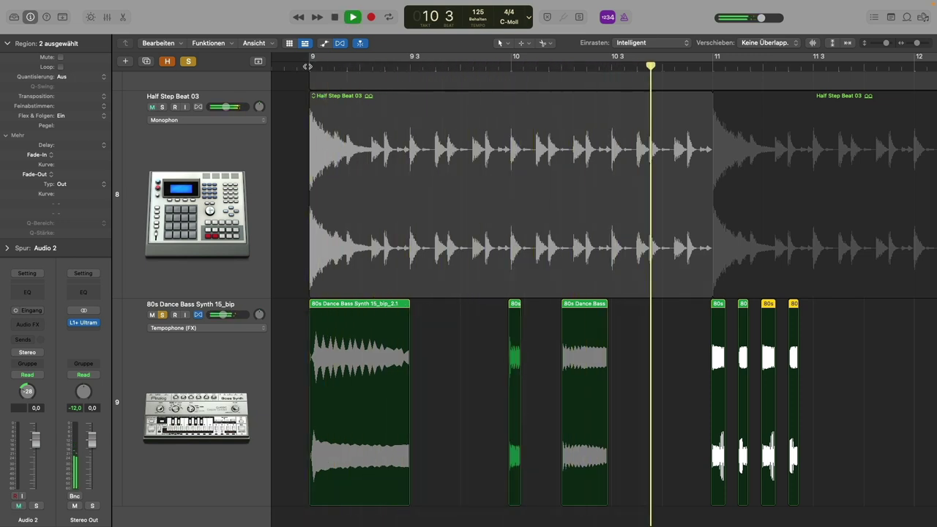
pyautogui.press('space')
pyautogui.hscroll(2, 569, 345)
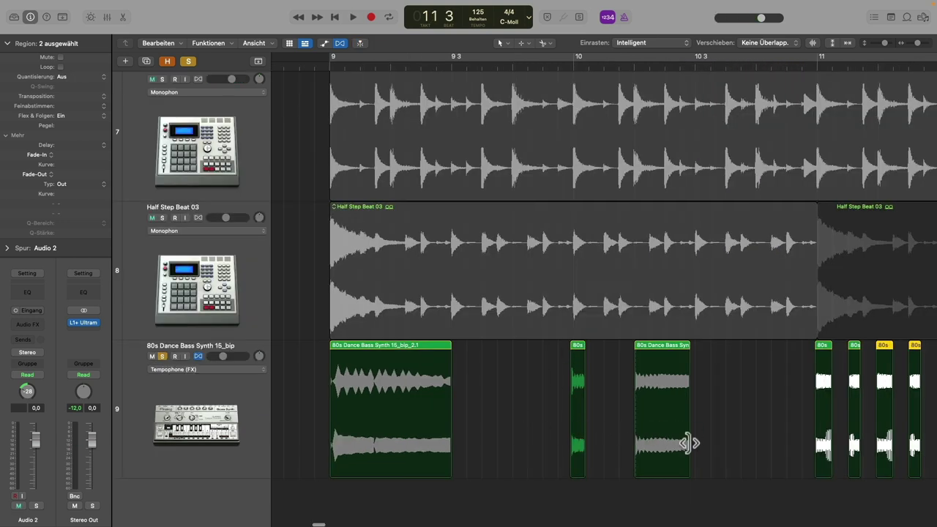
# Step: Time-compress the third bass slice, after bar 10, to a shorter length
pyautogui.click(684, 345)
pyautogui.moveTo(684, 346)
pyautogui.mouseDown()
pyautogui.moveTo(644, 347)
pyautogui.moveTo(667, 346)
pyautogui.mouseUp()
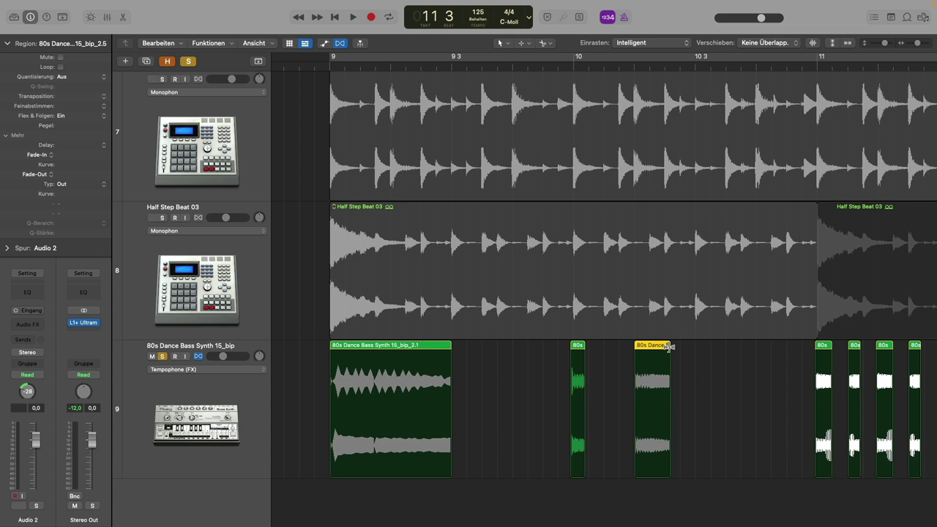
pyautogui.hscroll(1, 668, 363)
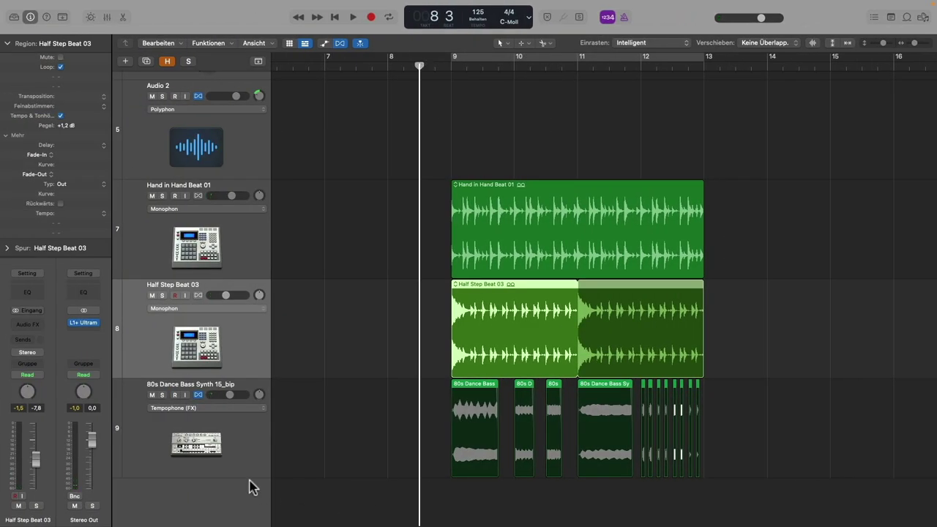
# Step: Play the finished bass arrangement and set the cycle range to the Hand in Hand Beat 01 region, bars 9 to 13
pyautogui.click(249, 448)
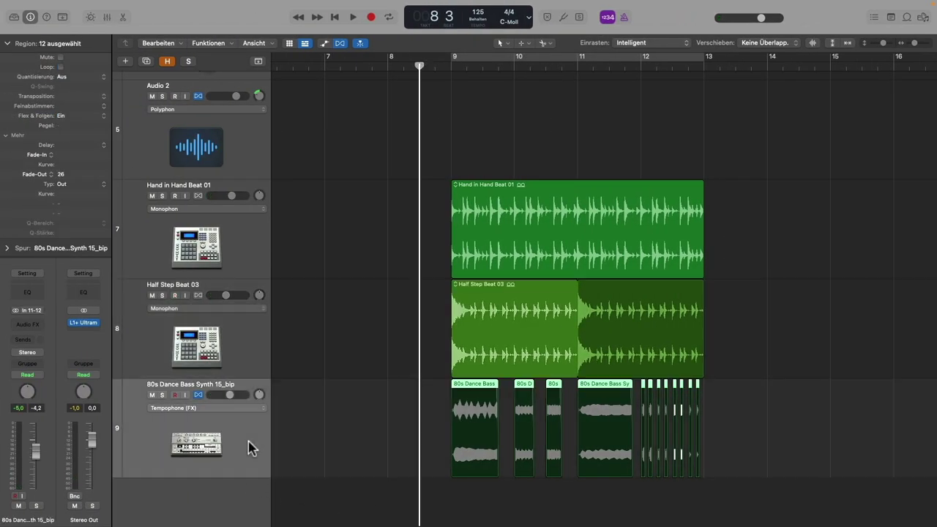
pyautogui.press('space')
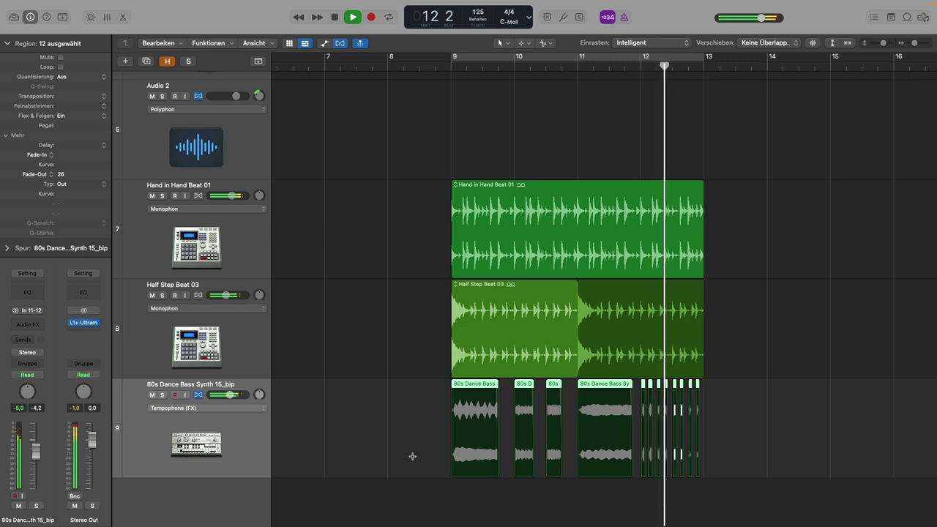
pyautogui.click(547, 193)
pyautogui.press('super+u')
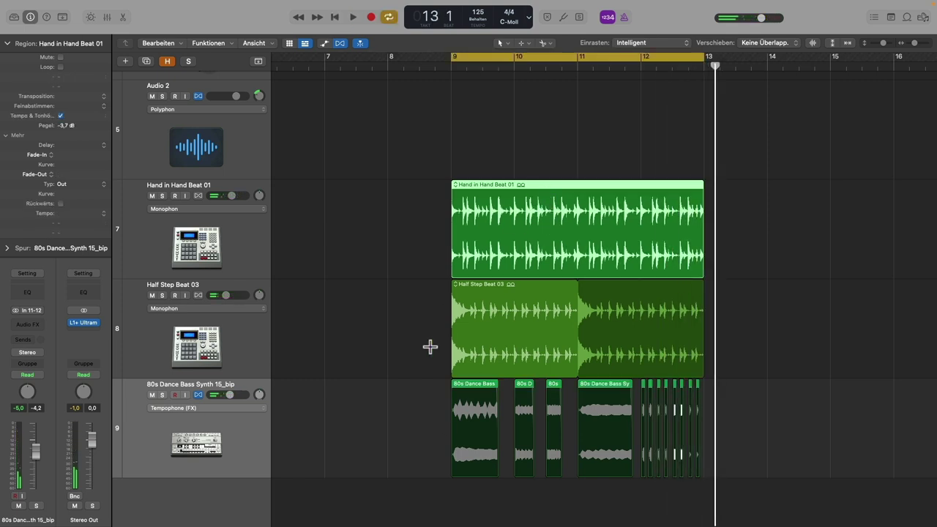
# Step: Select the bass synth track's regions and show its track parameters with grain size and crossfade
pyautogui.click(242, 428)
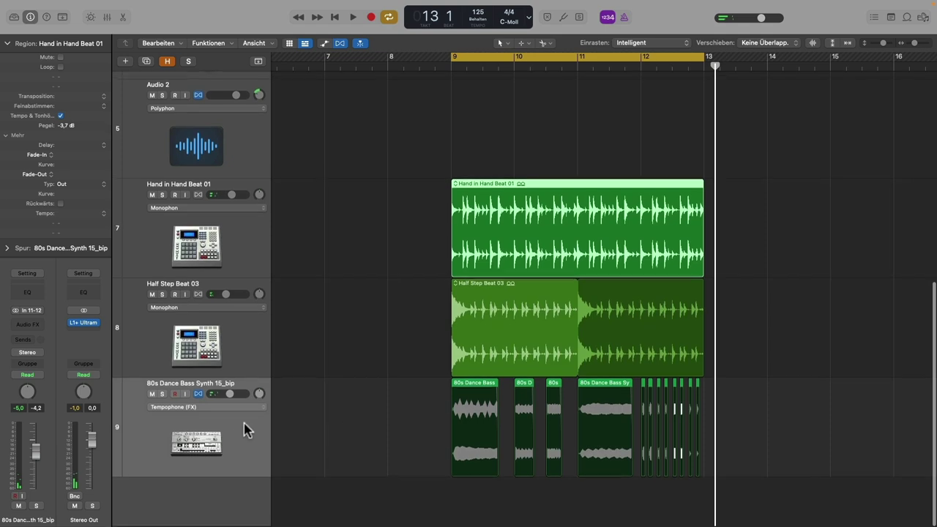
pyautogui.click(7, 249)
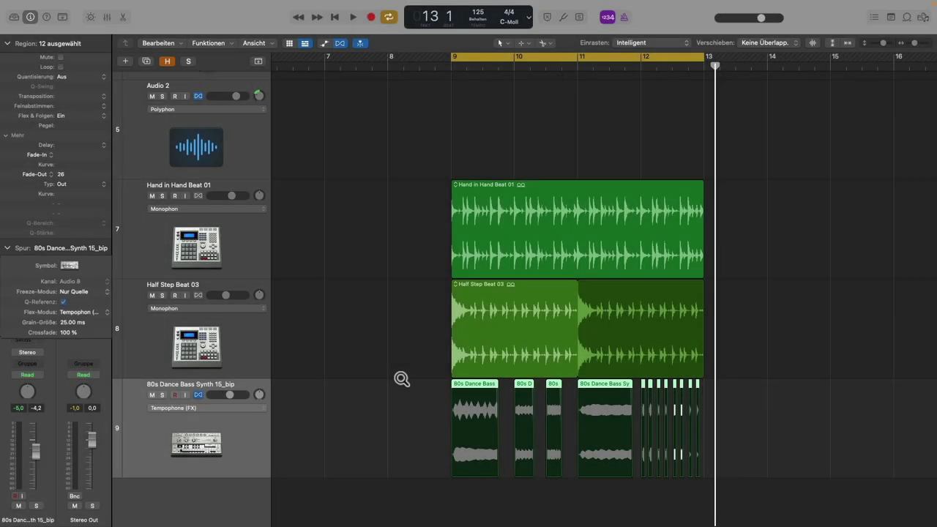
pyautogui.moveTo(398, 371); pyautogui.dragTo(602, 506)
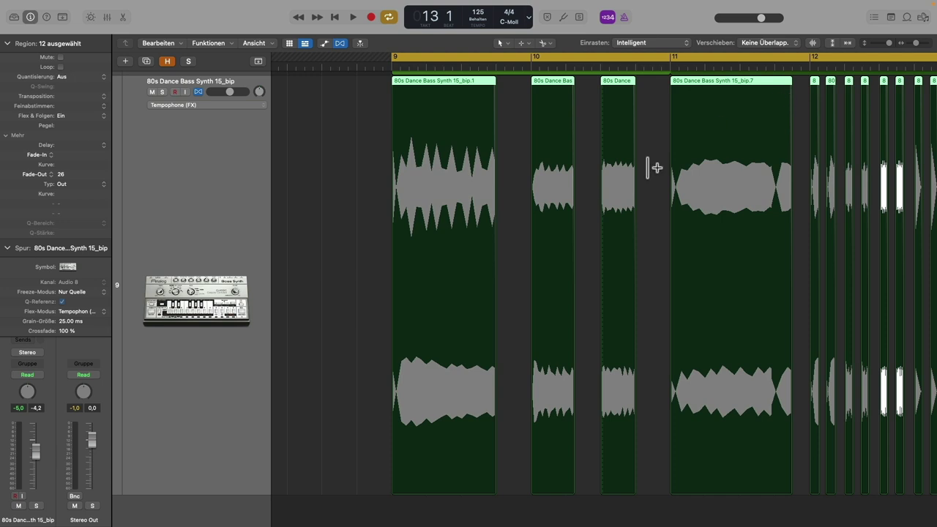
pyautogui.keyDown('ctrl'); pyautogui.keyDown('alt'); pyautogui.click(522, 215); pyautogui.keyUp('alt'); pyautogui.keyUp('ctrl')
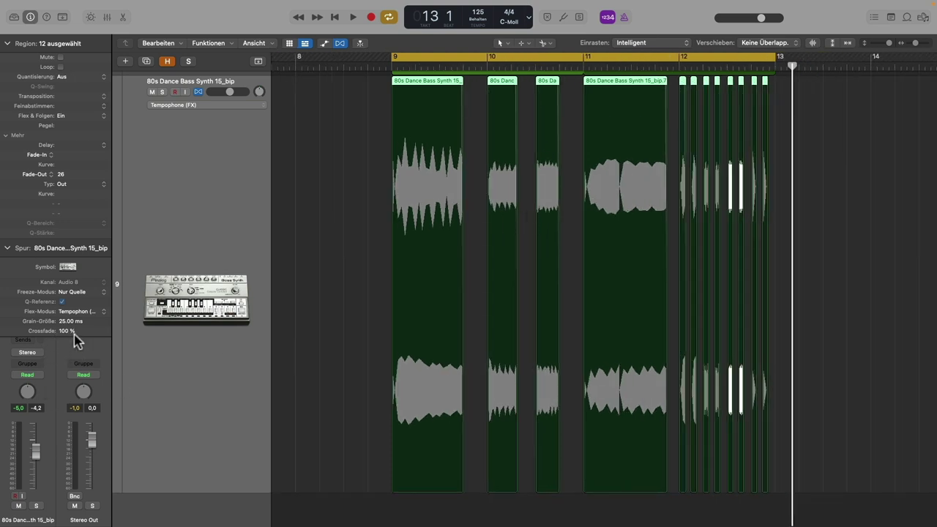
# Step: Set the bass track's grain size to 98 ms and lower its crossfade to 81 % while looping from bar 9
pyautogui.click(390, 65)
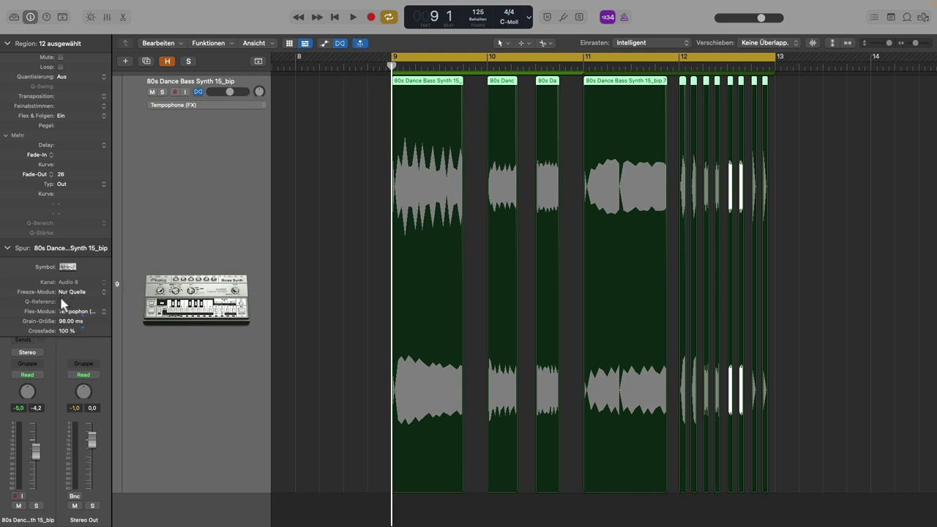
pyautogui.press('space')
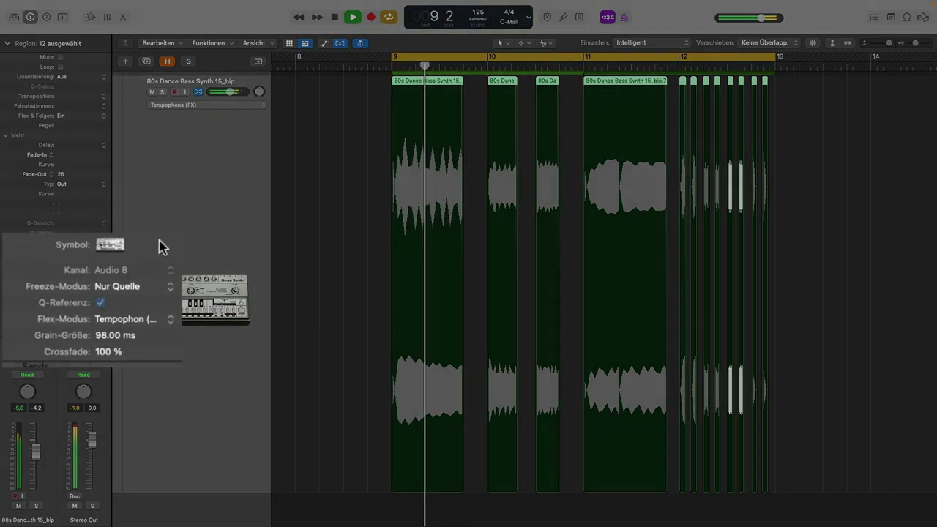
pyautogui.moveTo(120, 360); pyautogui.dragTo(120, 394)
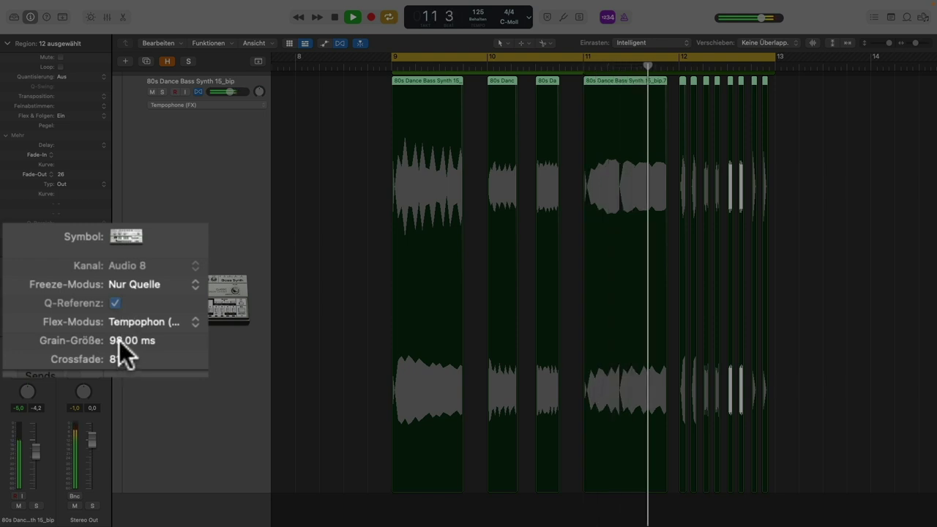
# Step: Listen to the looping bass with the grain size raised to 250 ms and to 330 ms, and stop playback
pyautogui.moveTo(120, 340); pyautogui.dragTo(121, 300)
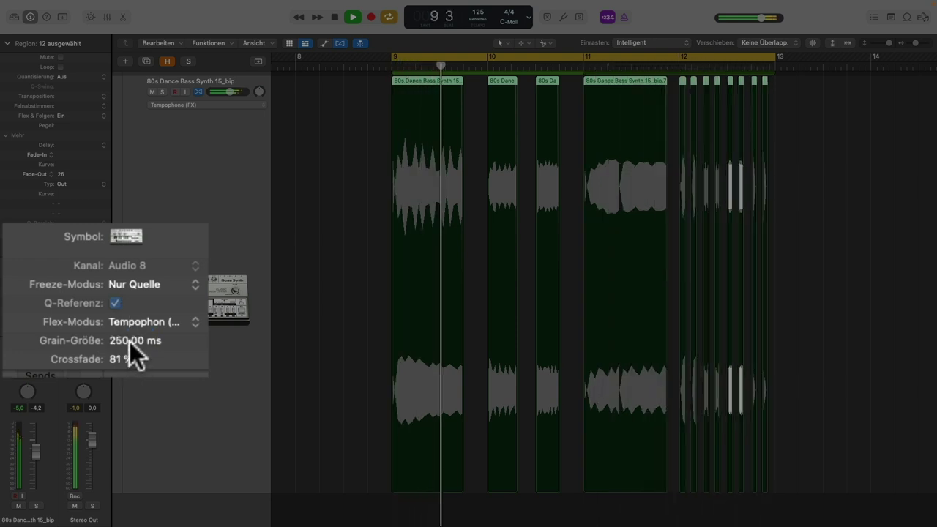
pyautogui.moveTo(128, 339); pyautogui.dragTo(127, 329)
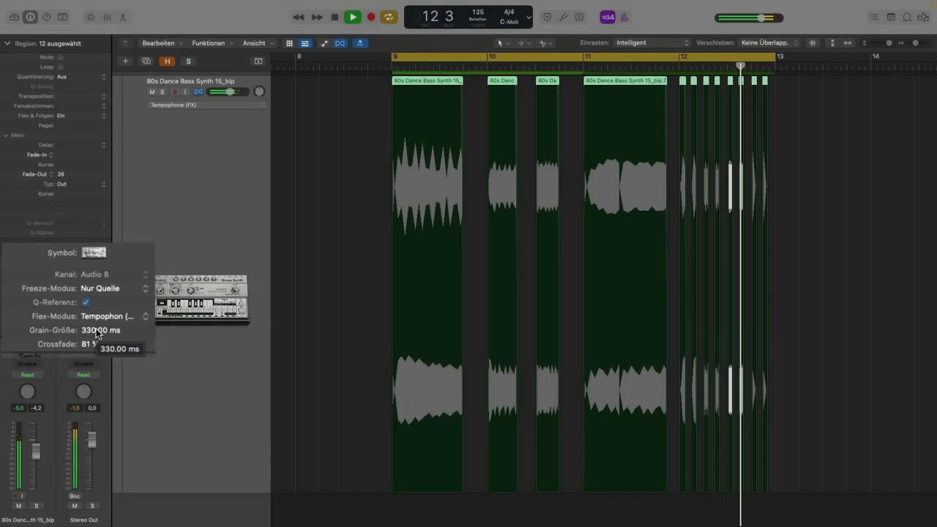
pyautogui.press('space')
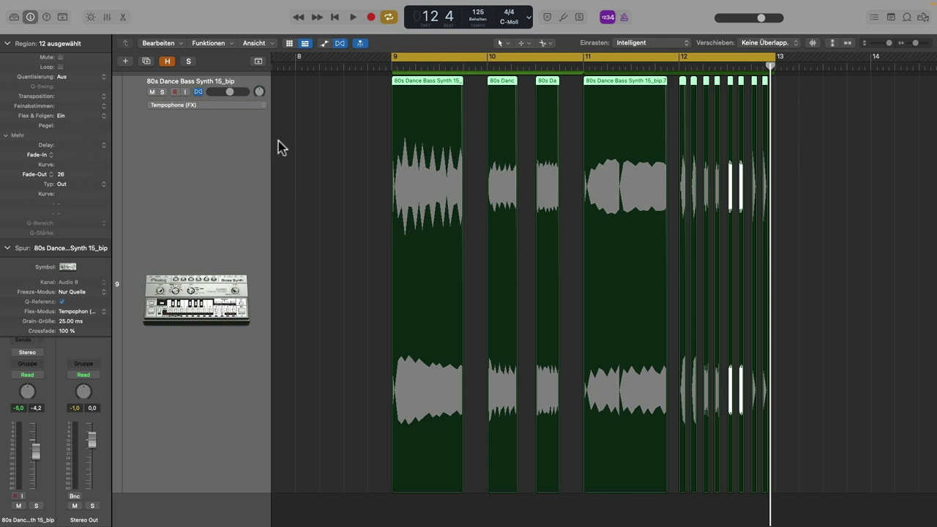
# Step: Bounce the selected bass slices in place
pyautogui.scroll(5, 350, 326)
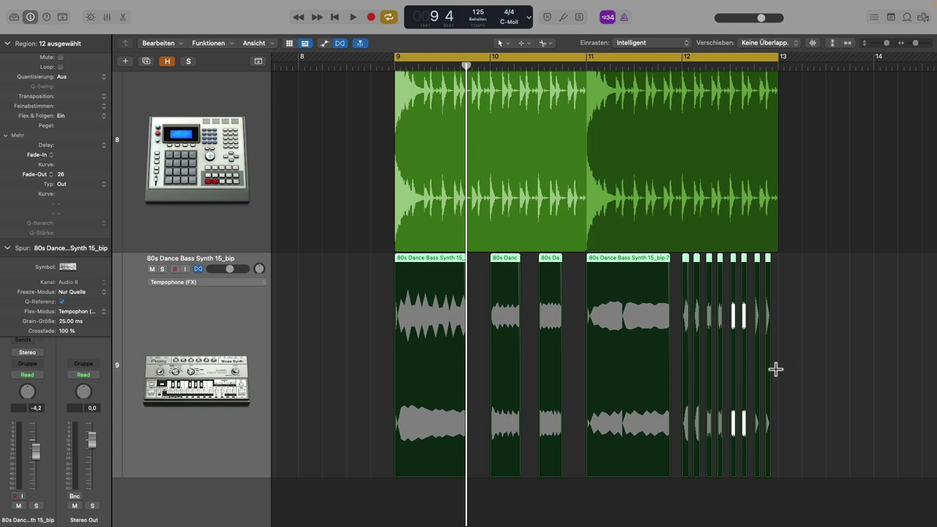
pyautogui.hotkey('ctrl', 'b')
pyautogui.click(540, 356)
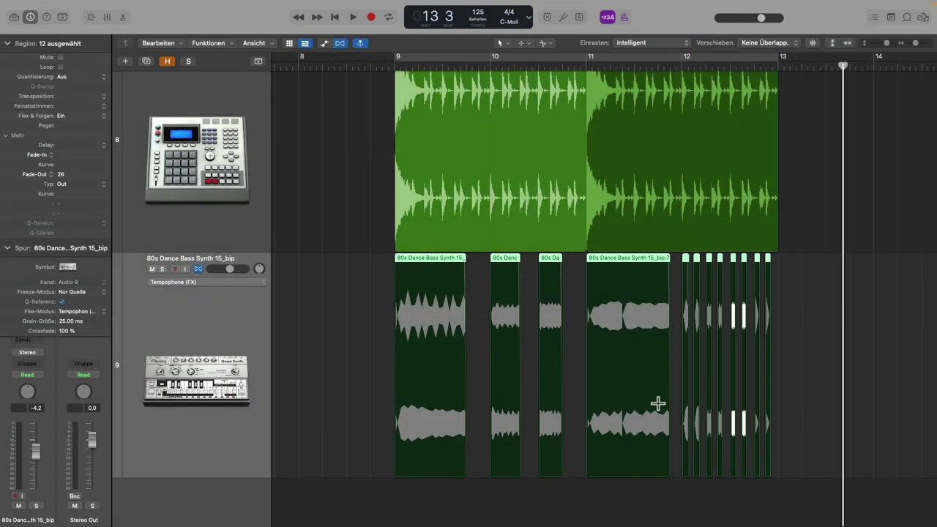
pyautogui.scroll(-5, 657, 403)
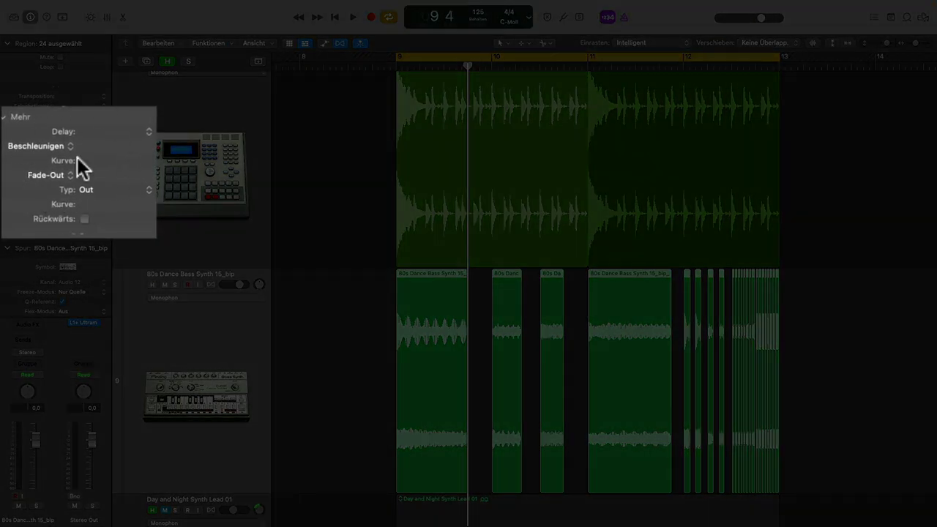
# Step: Set the selected bass slices' fade-in type to Beschleunigen and their fade-out type to Verlangsamen, and deselect the slices
pyautogui.click(69, 146)
pyautogui.click(67, 133)
pyautogui.click(71, 148)
pyautogui.click(63, 163)
pyautogui.click(68, 175)
pyautogui.click(71, 192)
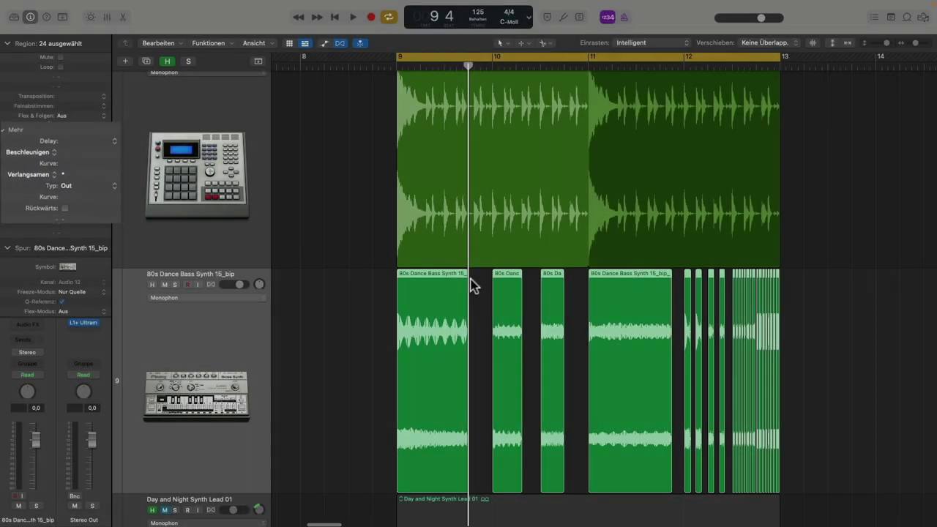
pyautogui.click(474, 285)
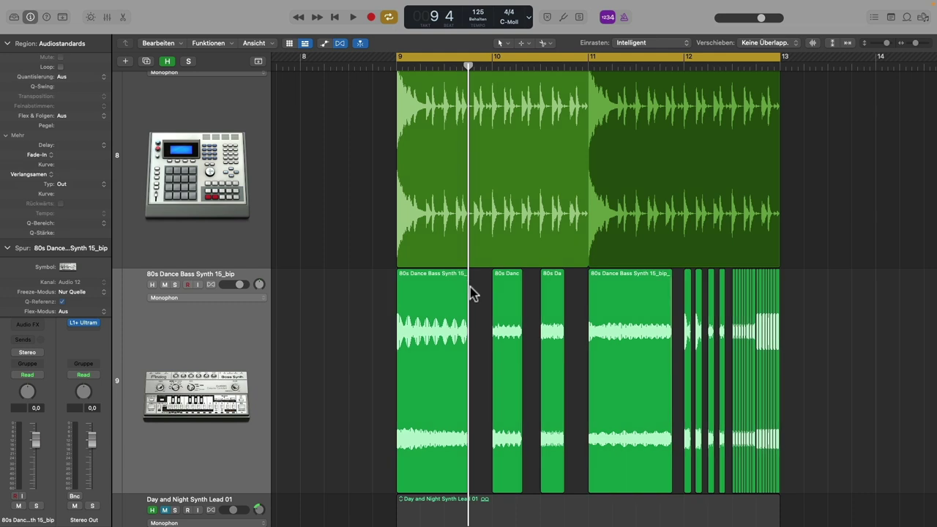
# Step: Draw slow-down fade-outs of about 938 and 1133 on the bass slices at bars 9 and 11, and a speed-up fade-in on the bar 10 slice
pyautogui.click(465, 275)
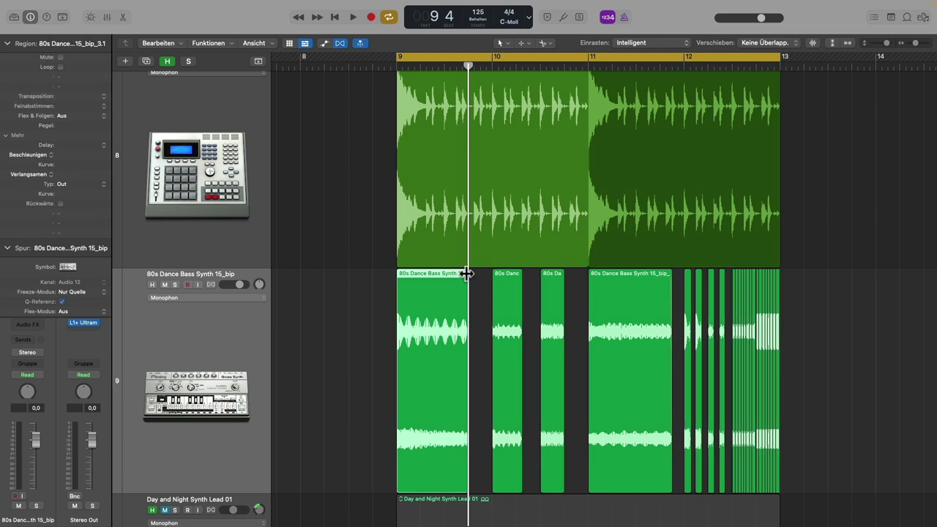
pyautogui.moveTo(461, 274); pyautogui.dragTo(420, 275)
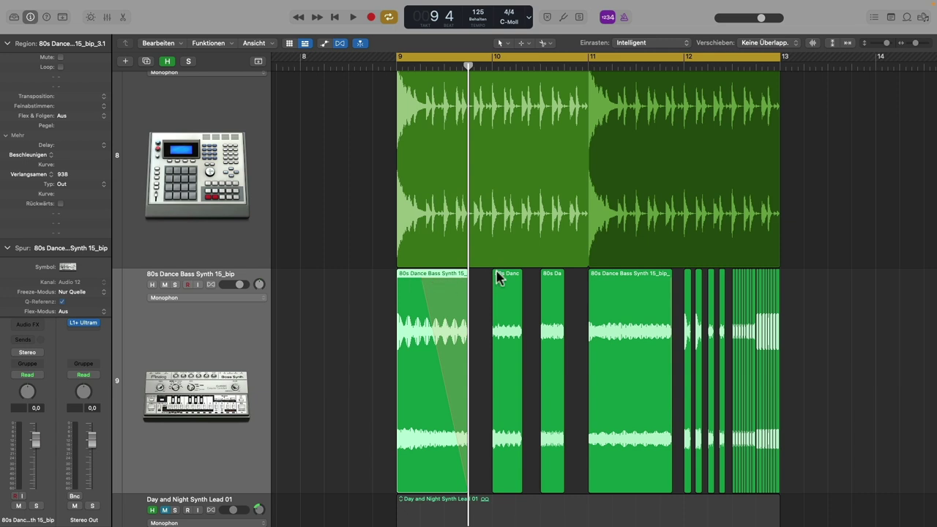
pyautogui.moveTo(492, 274); pyautogui.dragTo(503, 274)
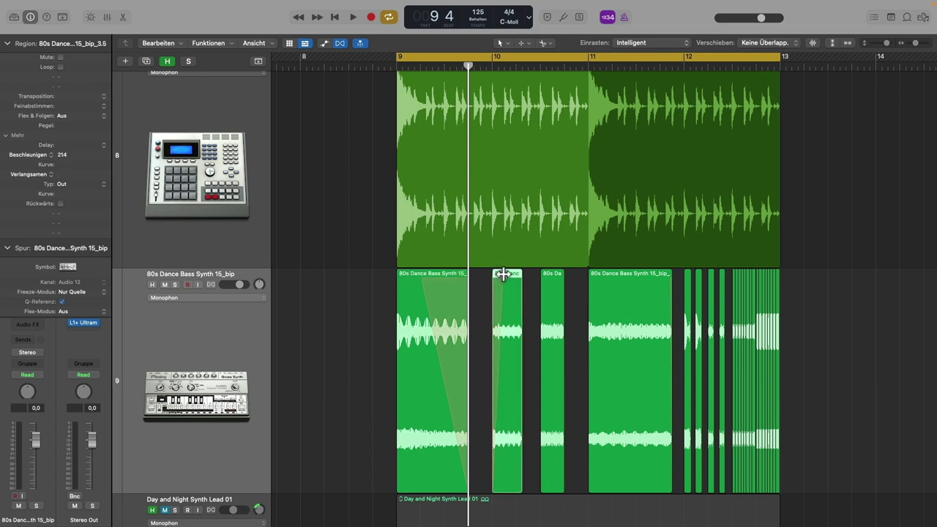
pyautogui.click(593, 279)
pyautogui.moveTo(669, 272); pyautogui.dragTo(615, 274)
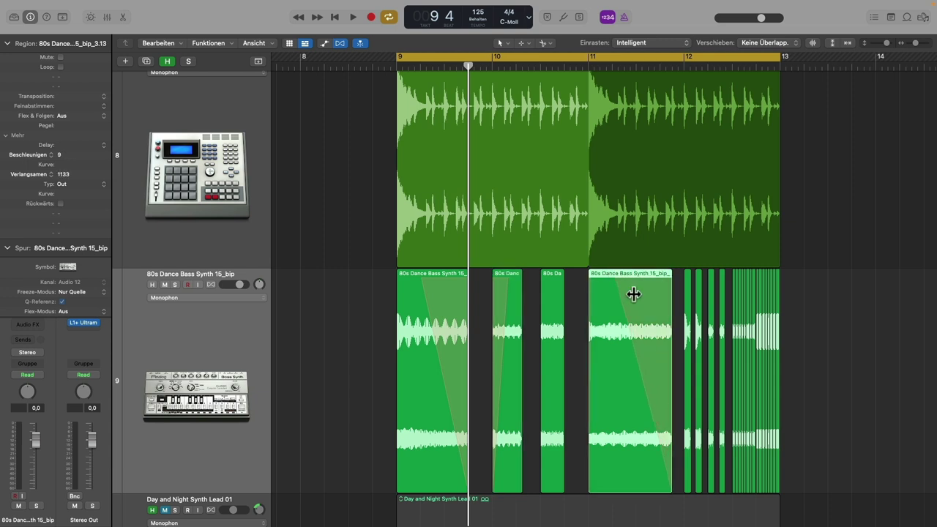
# Step: Add a speed-up fade-in of about 87 to the second short bass slice after bar 12
pyautogui.hscroll(2, 632, 294)
pyautogui.press('super+Right')
pyautogui.press('super+Right')
pyautogui.scroll(5, 771, 354)
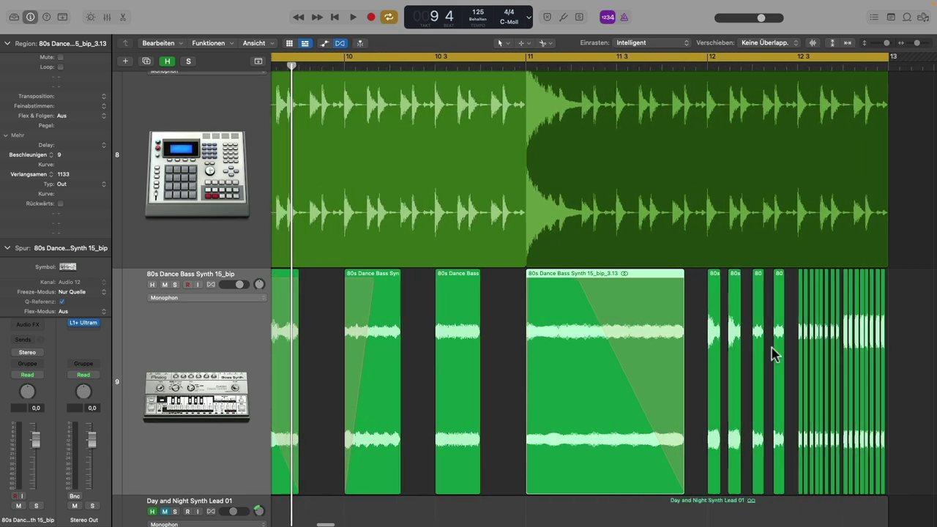
pyautogui.hscroll(5, 771, 353)
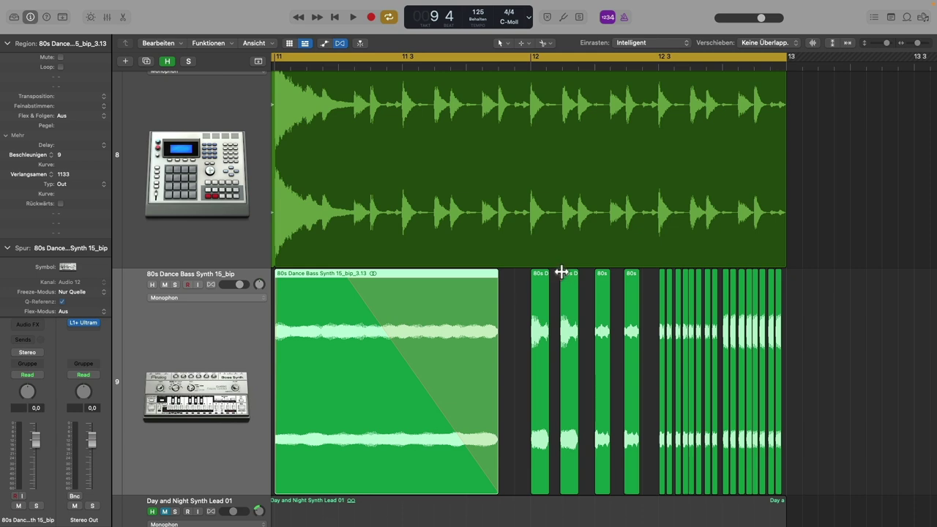
pyautogui.click(561, 272)
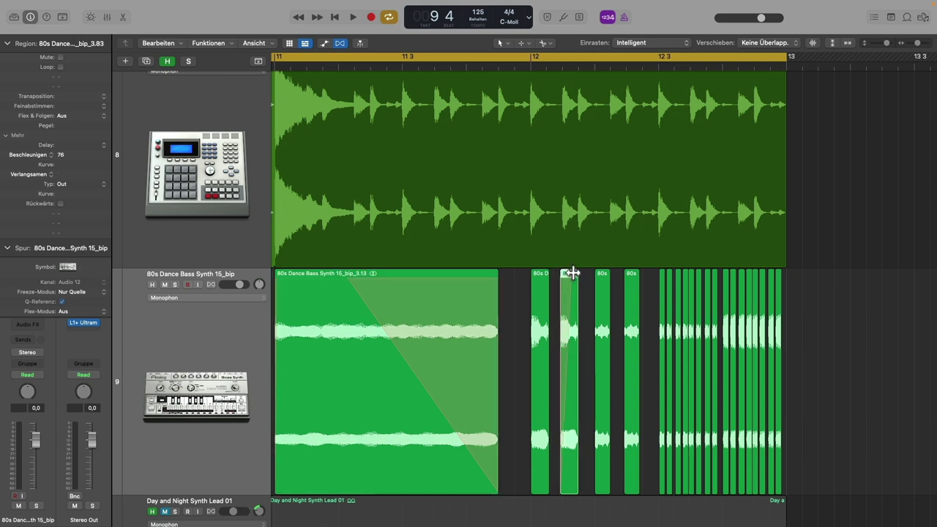
# Step: Listen to the loop from bar 9 with the speed fades on the bass slices, showing all tracks, and stop playback
pyautogui.press('super+Left')
pyautogui.scroll(-5, 568, 327)
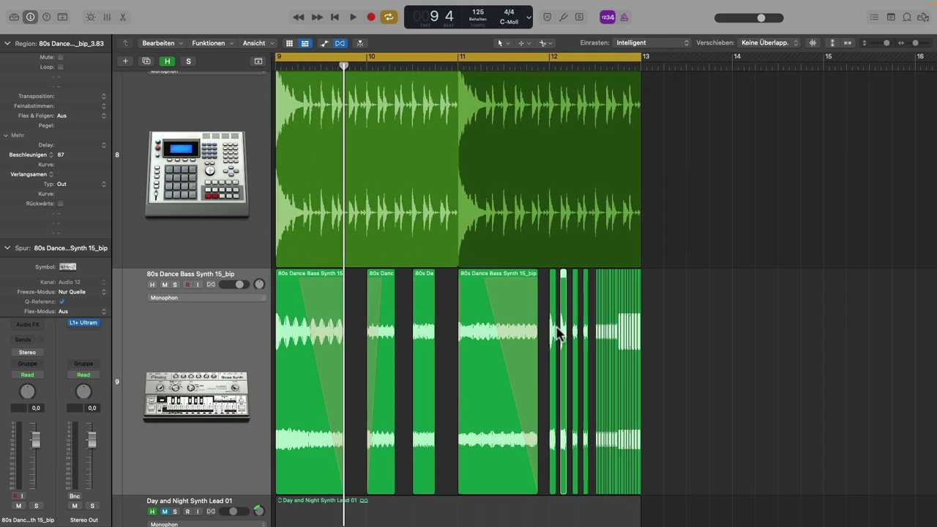
pyautogui.press('space')
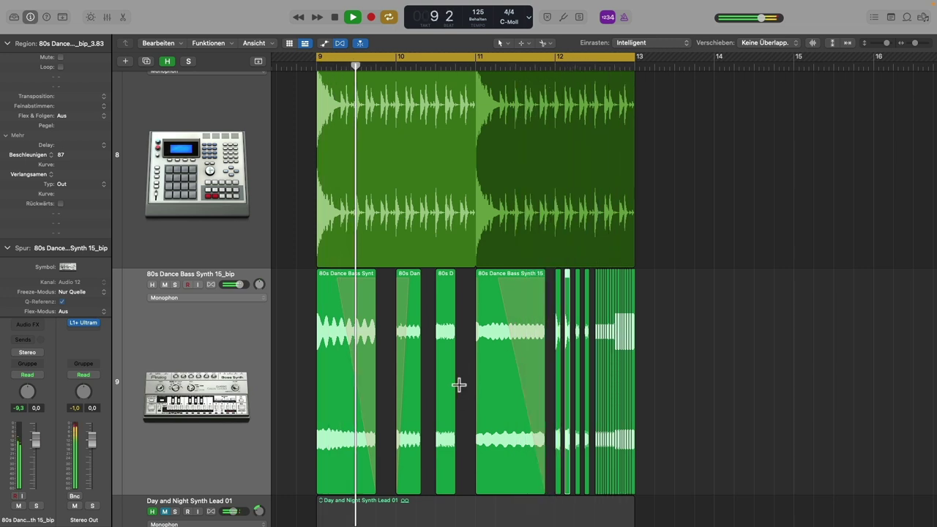
pyautogui.press('super+Up')
pyautogui.press('super+Up')
pyautogui.press('super+Up')
pyautogui.press('super+Up')
pyautogui.press('super+Up')
pyautogui.press('super+Up')
pyautogui.press('super+Up')
pyautogui.press('super+Up')
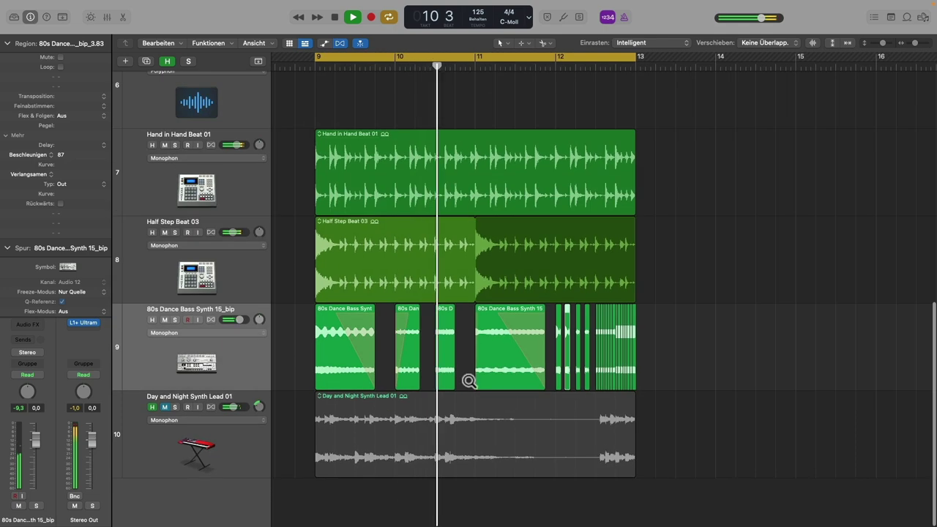
pyautogui.press('super+Left')
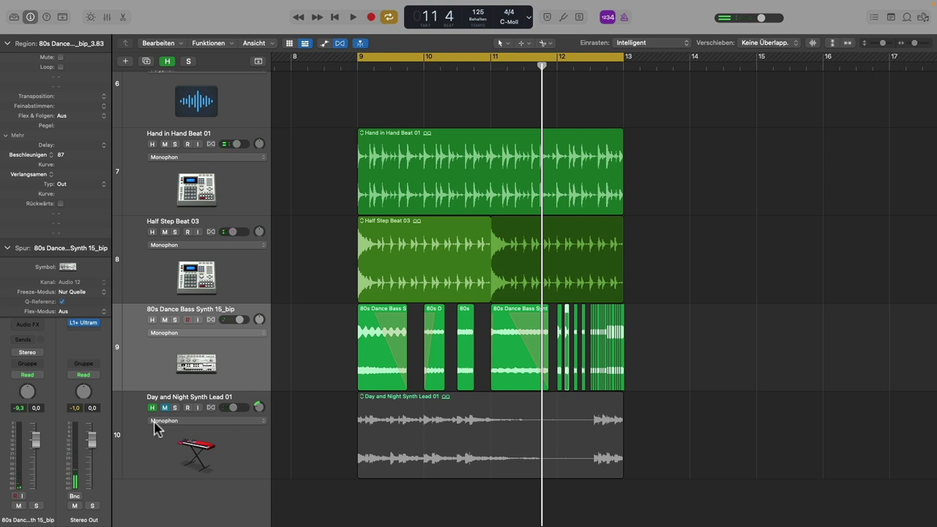
# Step: Unmute the Day and Night Synth Lead 01 track and play the arrangement with it, switching the cycle off during playback
pyautogui.click(164, 408)
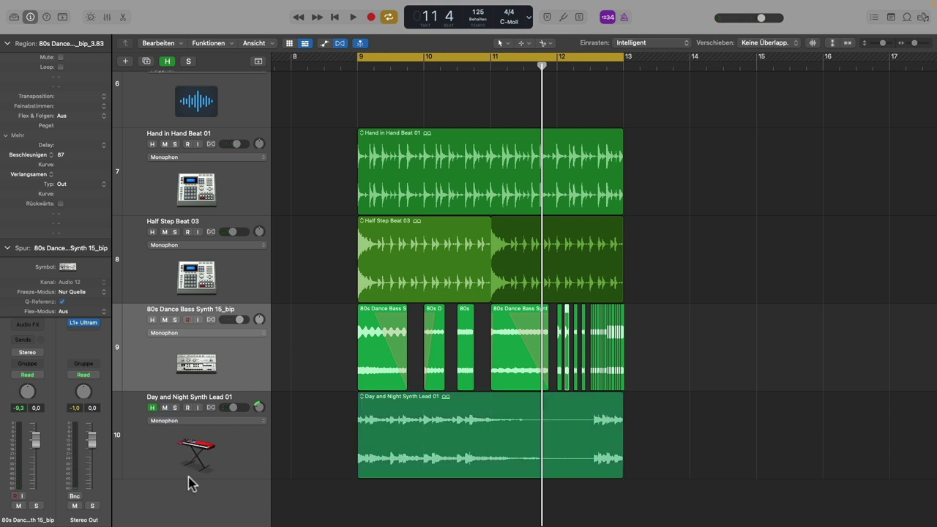
pyautogui.click(199, 458)
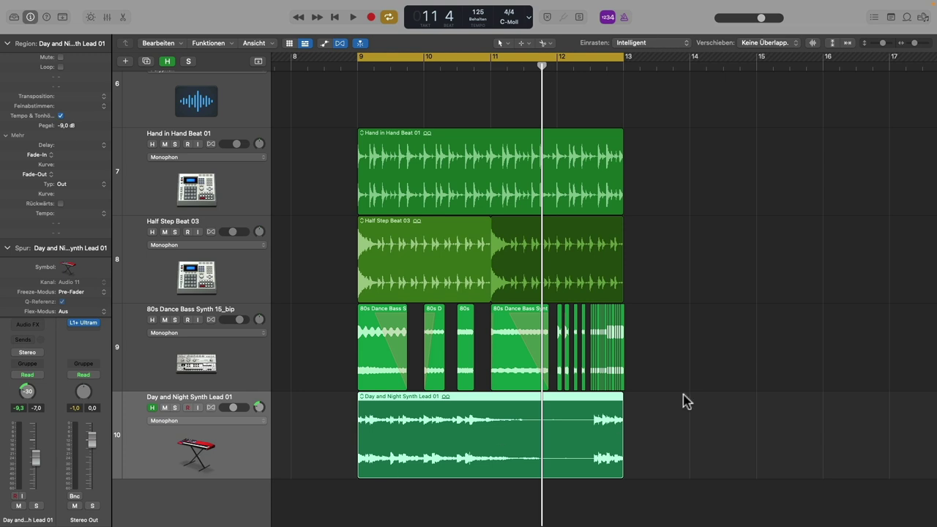
pyautogui.press('space')
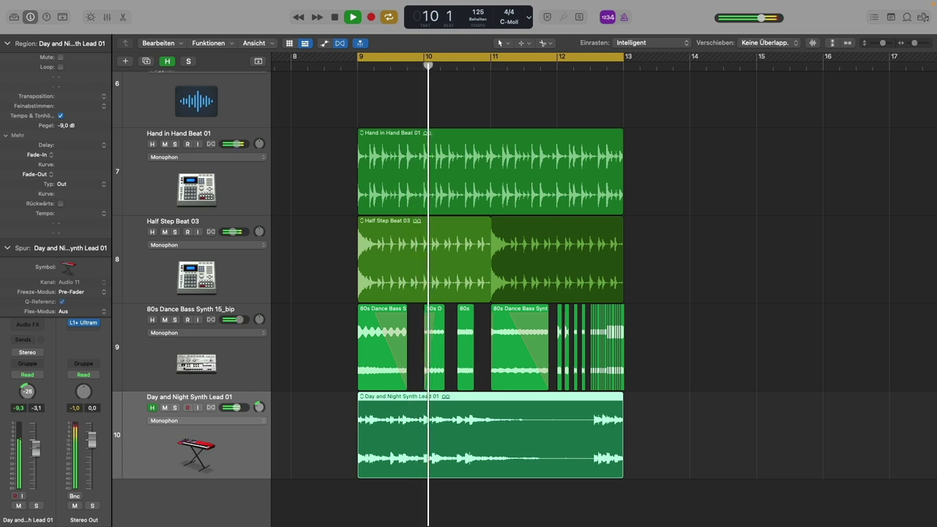
pyautogui.click(492, 59)
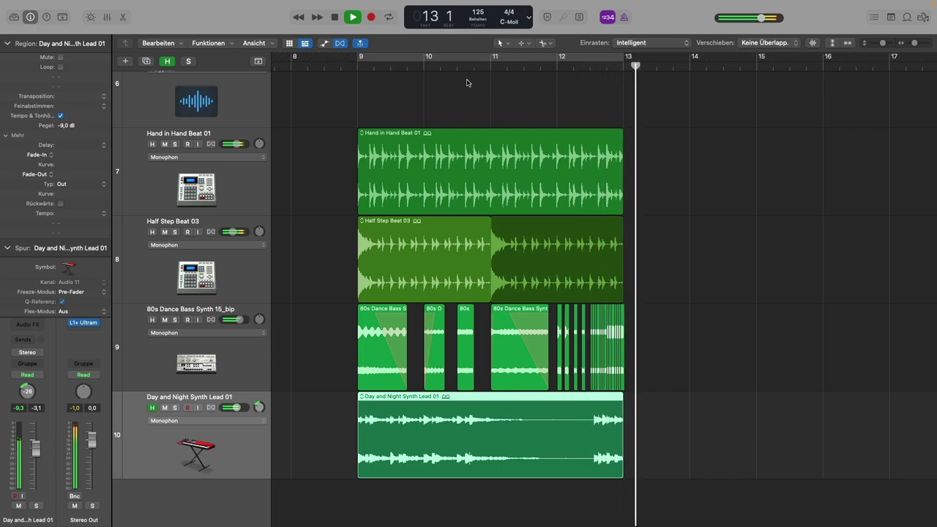